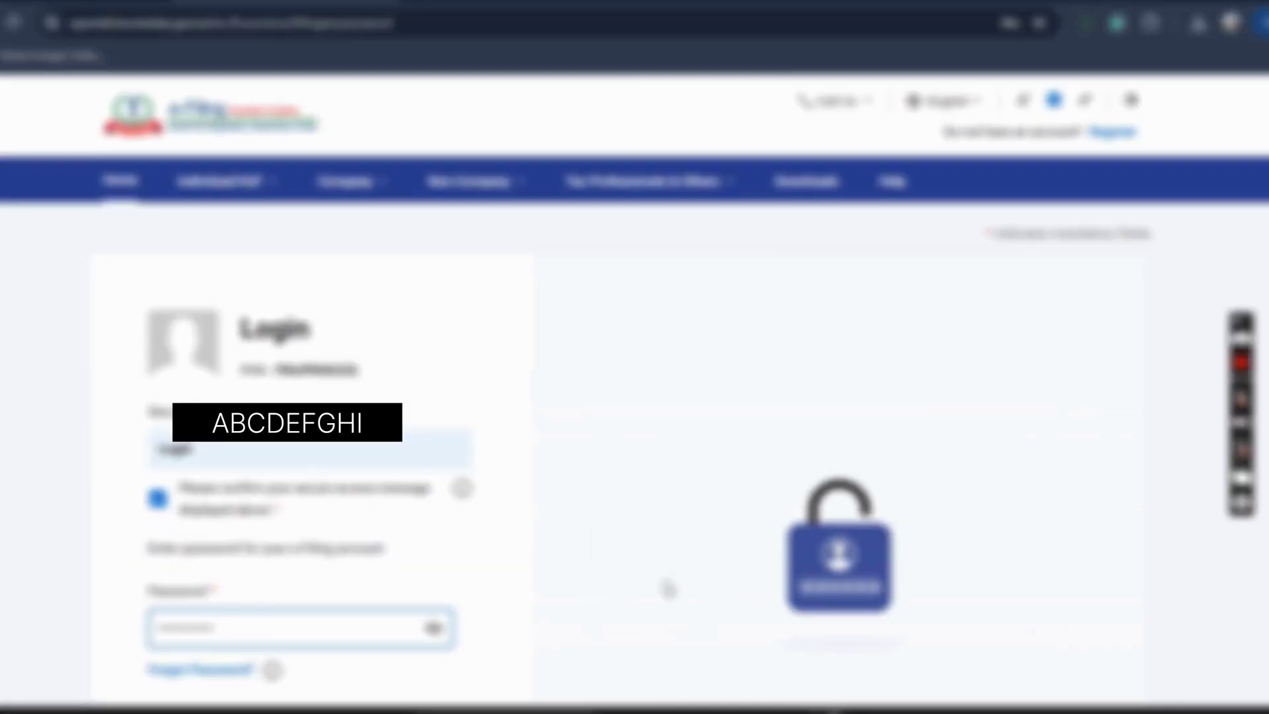
Sign in to the e-Filing account and open Response to Outstanding Demand under the pending actions
{"action": "scroll", "coordinate": [589, 522], "scroll_direction": "down", "scroll_amount": 3}
{"action": "left_click", "coordinate": [289, 555]}
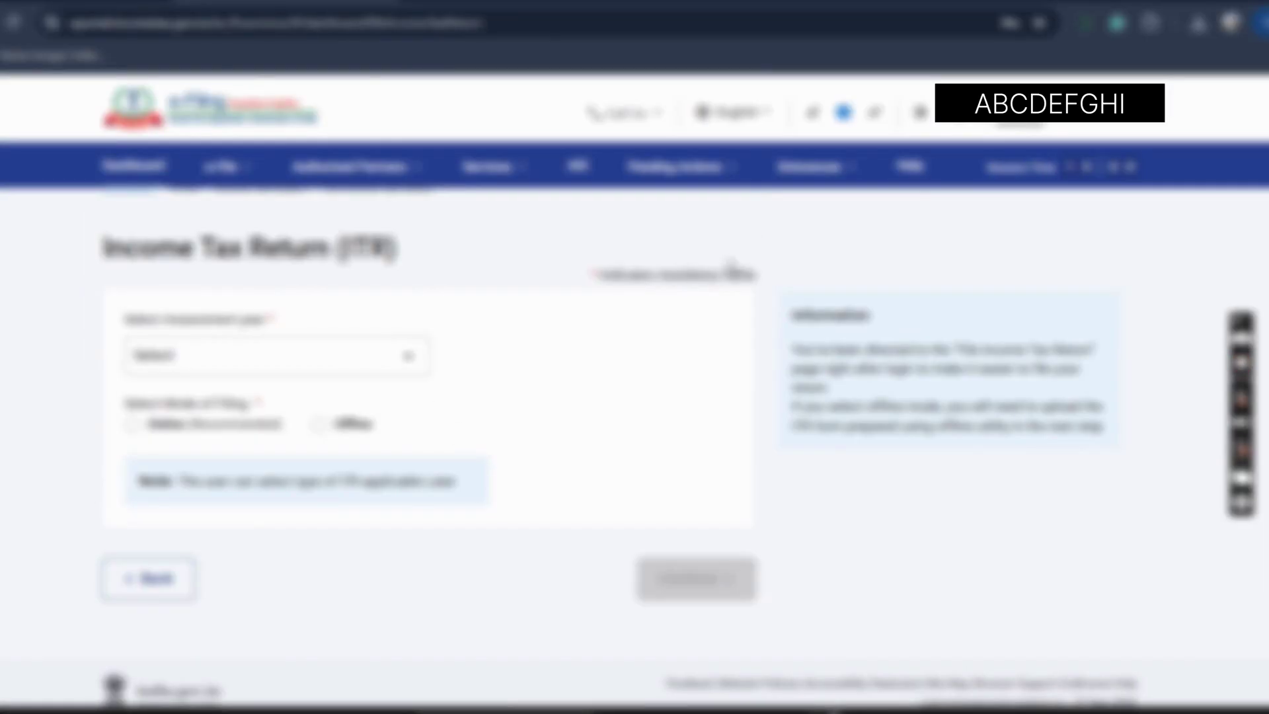
{"action": "mouse_move", "coordinate": [664, 173]}
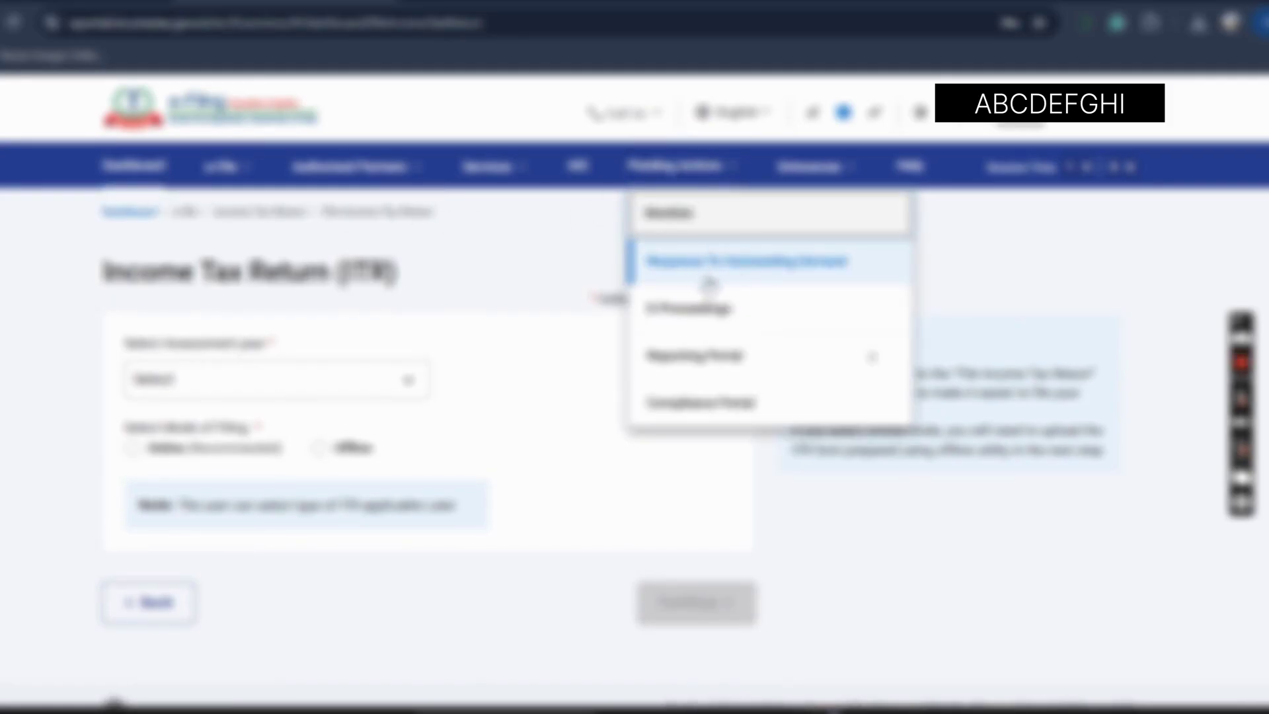
{"action": "left_click", "coordinate": [830, 275]}
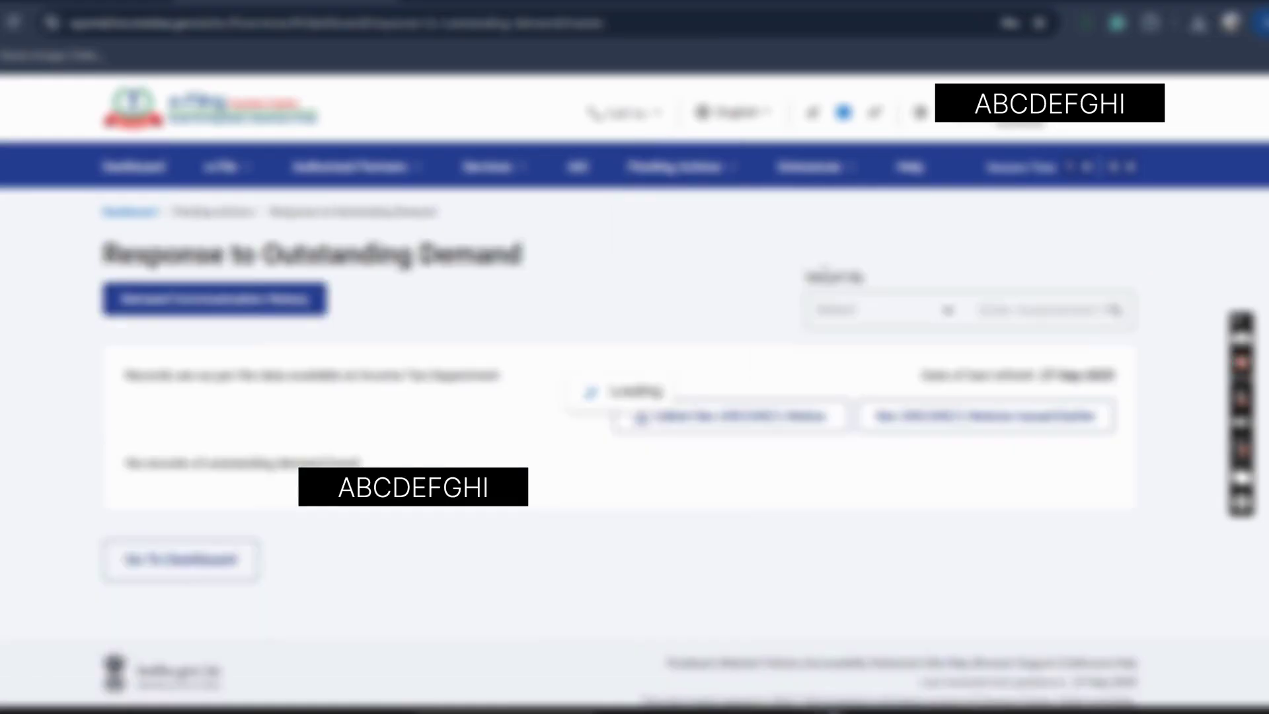
{"action": "scroll", "coordinate": [316, 338], "scroll_direction": "down", "scroll_amount": 3}
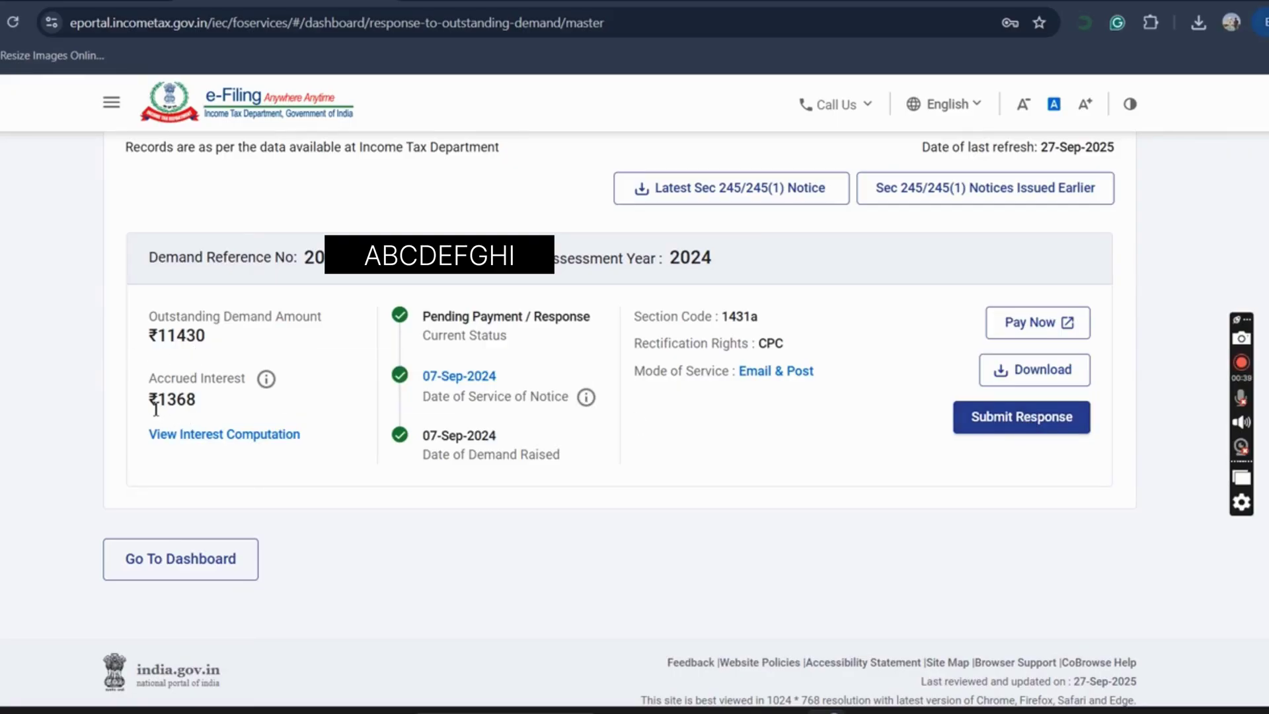
Review the accrued interest and outstanding demand amounts for assessment year 2024, and start submitting a response to that demand
{"action": "left_click_drag", "start_coordinate": [156, 409], "coordinate": [218, 415]}
{"action": "left_click_drag", "start_coordinate": [159, 339], "coordinate": [232, 350]}
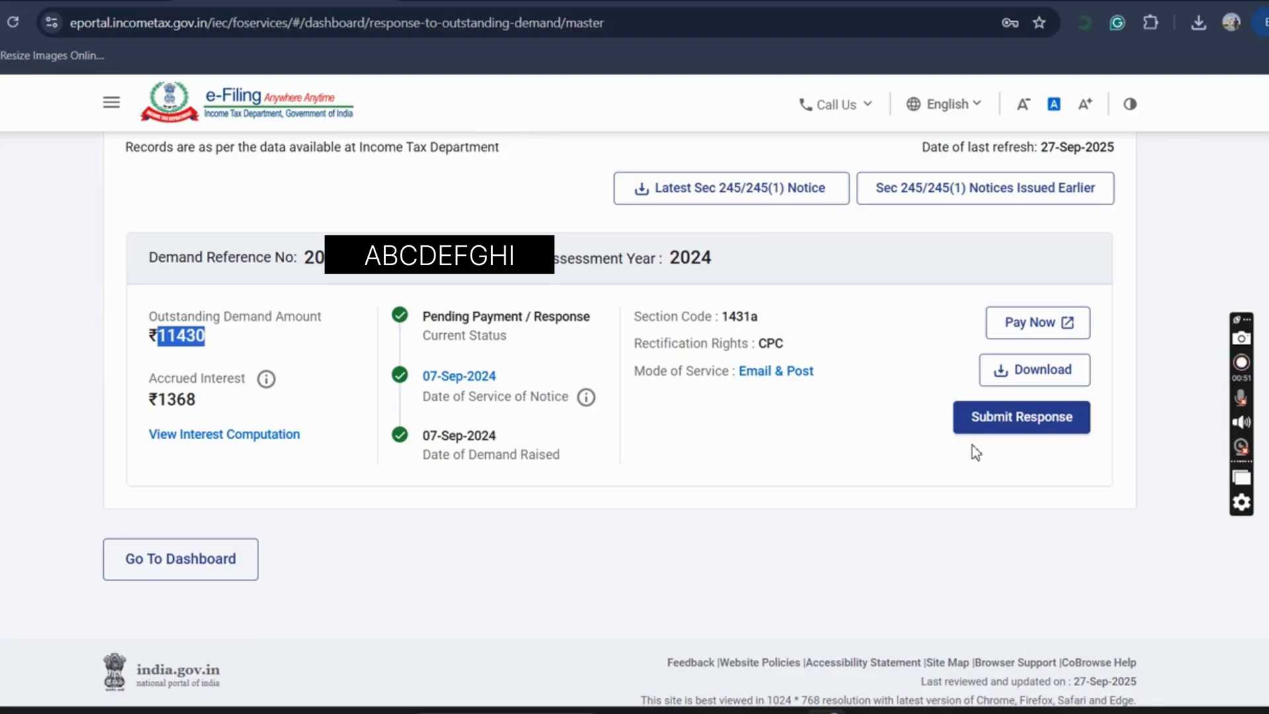
{"action": "left_click", "coordinate": [1038, 421]}
{"action": "scroll", "coordinate": [819, 445], "scroll_direction": "down", "scroll_amount": 3}
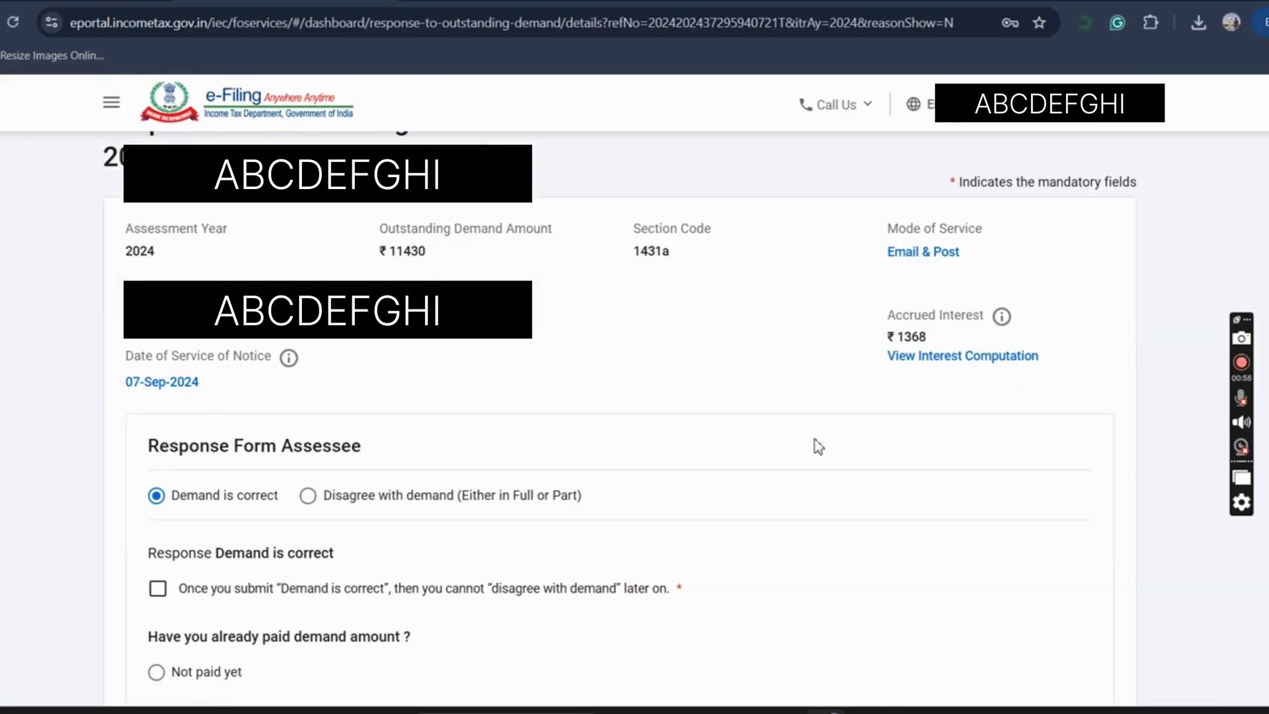
Choose "Disagree with demand (Either in Full or Part)" and add the reason "Demand paid and challan has CIN (without open challan details)"
{"action": "scroll", "coordinate": [818, 447], "scroll_direction": "down", "scroll_amount": 3}
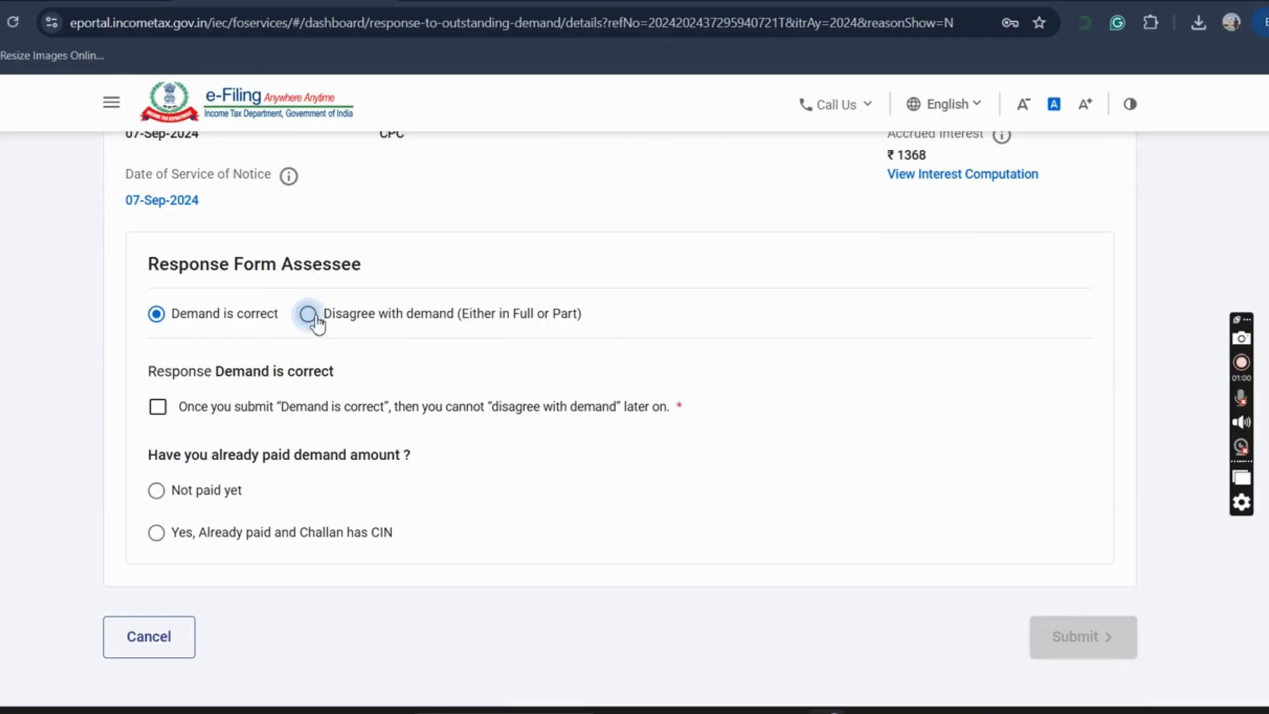
{"action": "left_click", "coordinate": [315, 318]}
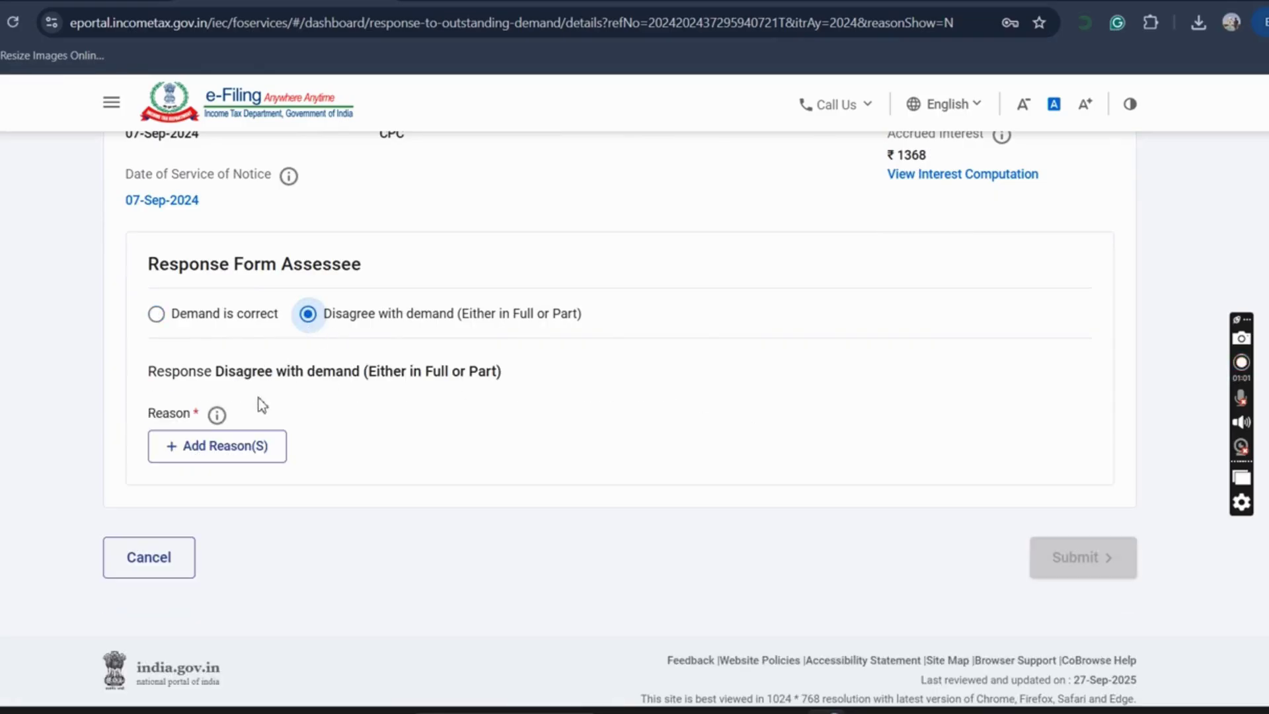
{"action": "left_click", "coordinate": [216, 449]}
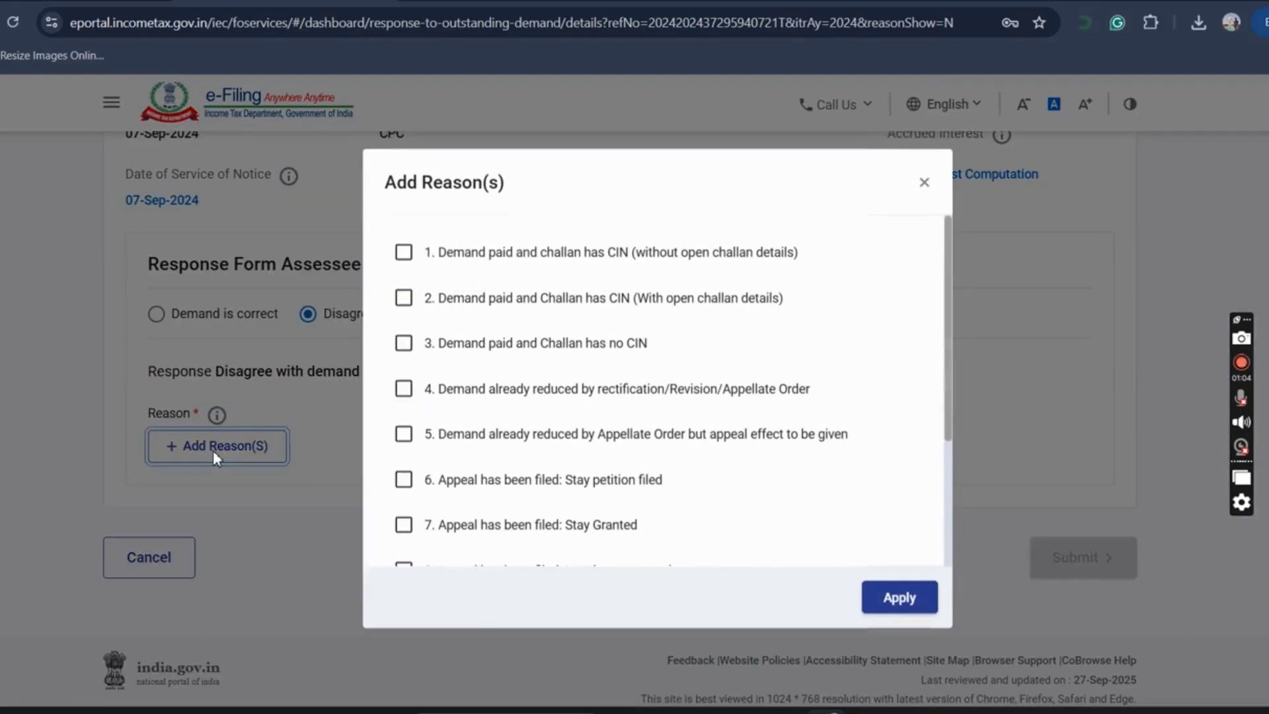
{"action": "left_click", "coordinate": [404, 254]}
{"action": "left_click", "coordinate": [896, 600]}
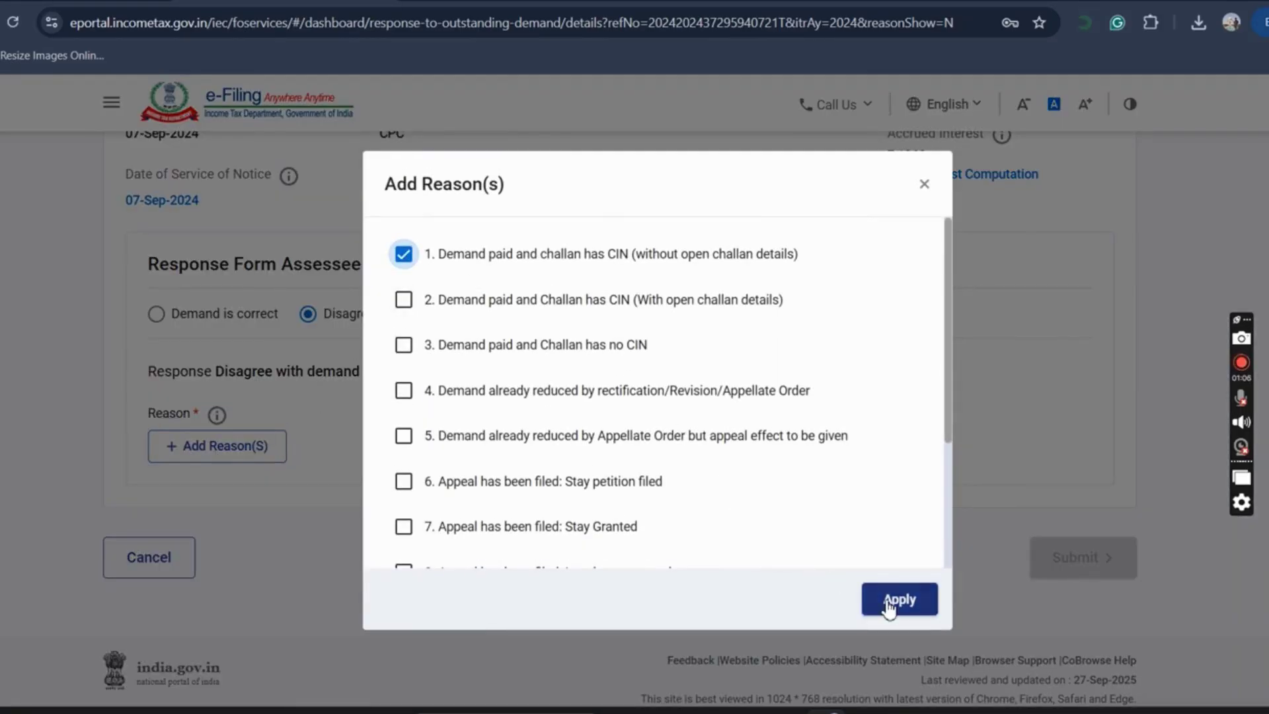
Open the Reason 1 details and set the challan's payment type to Outstanding Demand (Regular Assessment Tax) and its amount to ₹11518
{"action": "scroll", "coordinate": [749, 495], "scroll_direction": "down", "scroll_amount": 2}
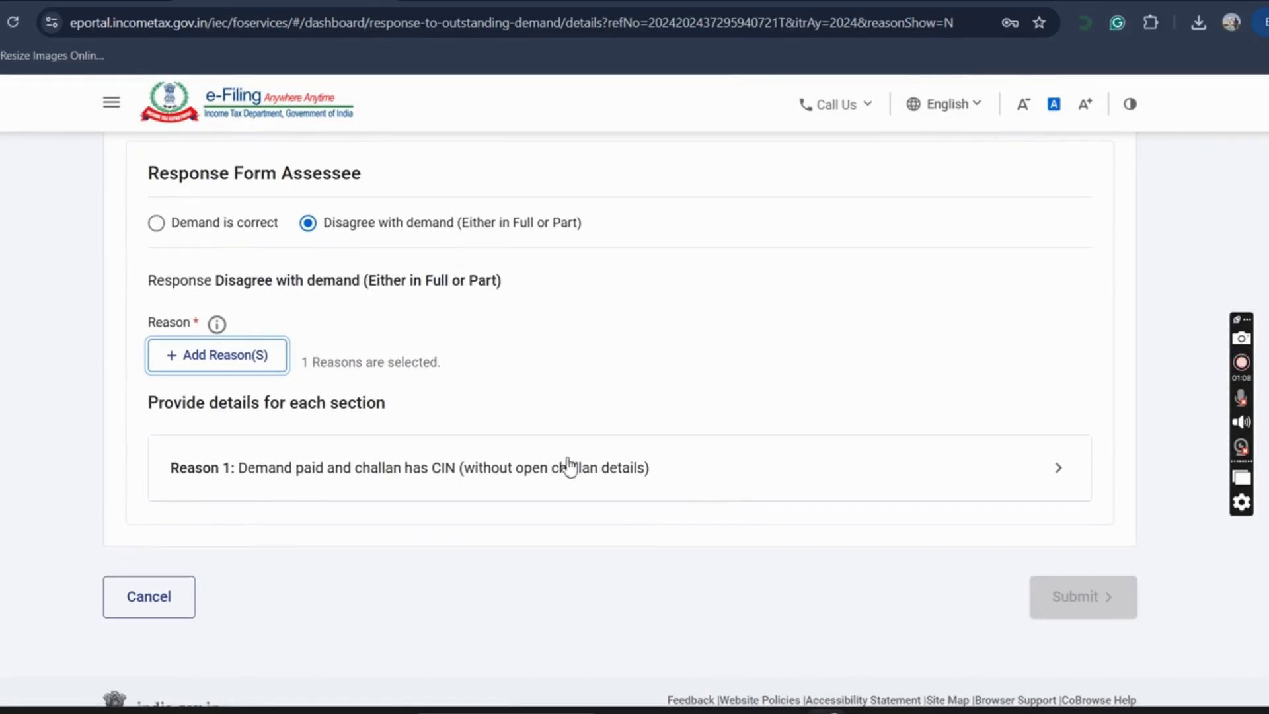
{"action": "left_click", "coordinate": [503, 475]}
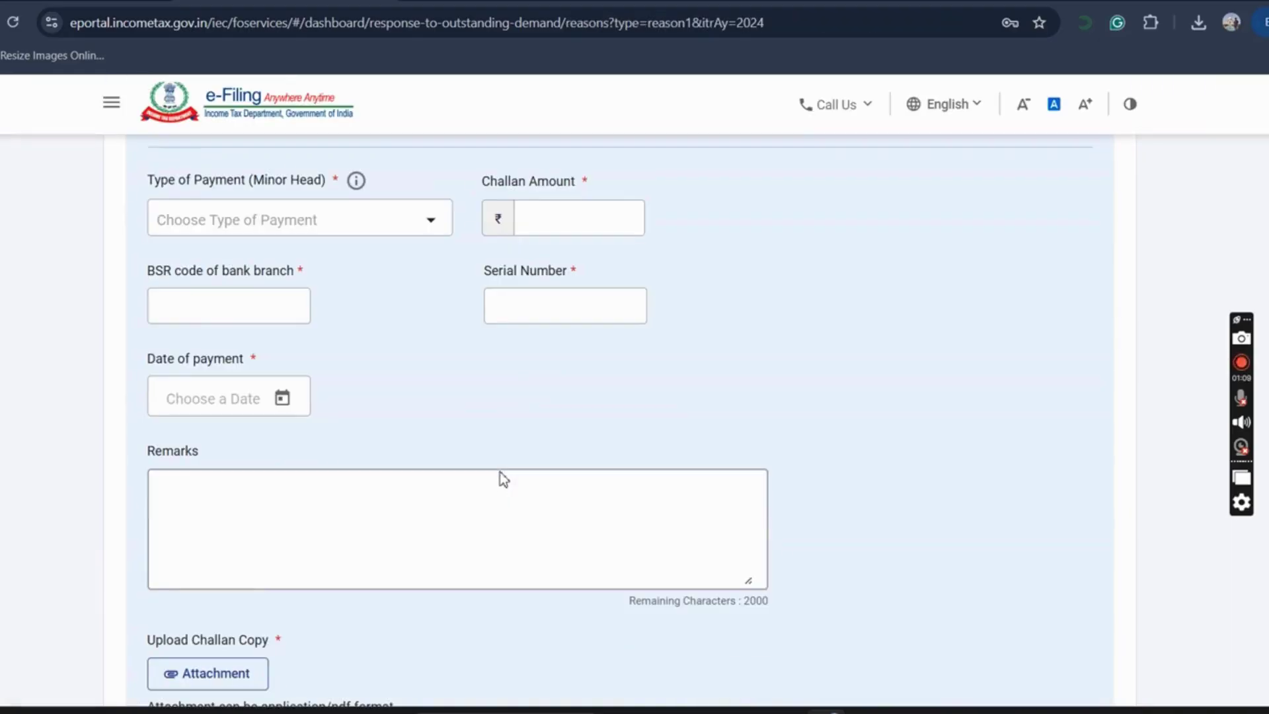
{"action": "left_click", "coordinate": [427, 219]}
{"action": "left_click", "coordinate": [301, 268]}
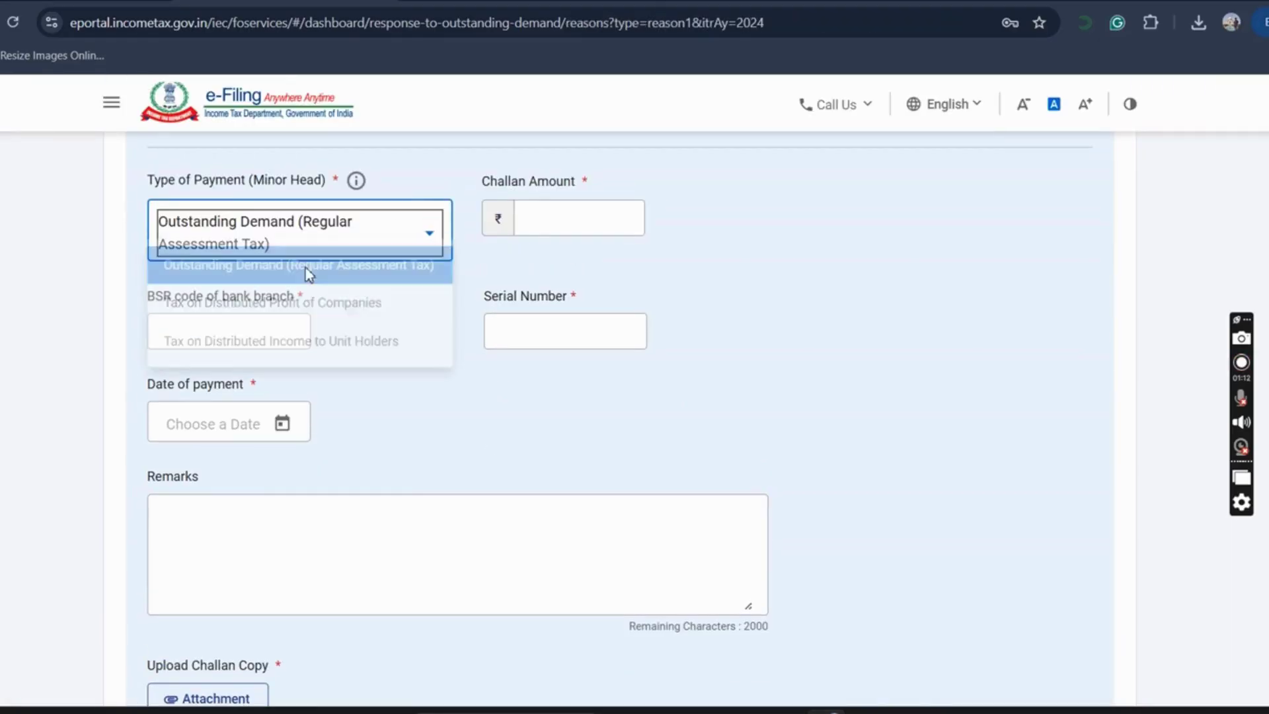
{"action": "left_click", "coordinate": [547, 222]}
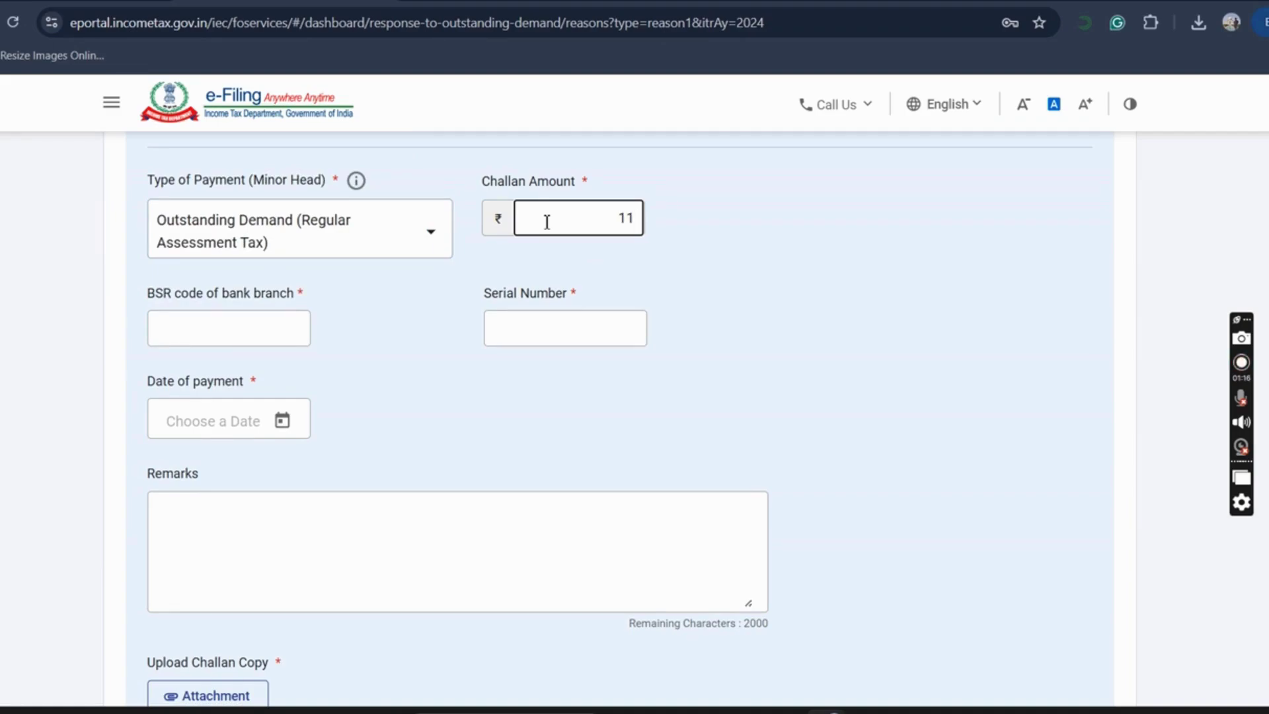
Open the matching challan receipt from the Downloads folder and copy its BSR code, 6390009, into the challan details
{"action": "left_click", "coordinate": [276, 319]}
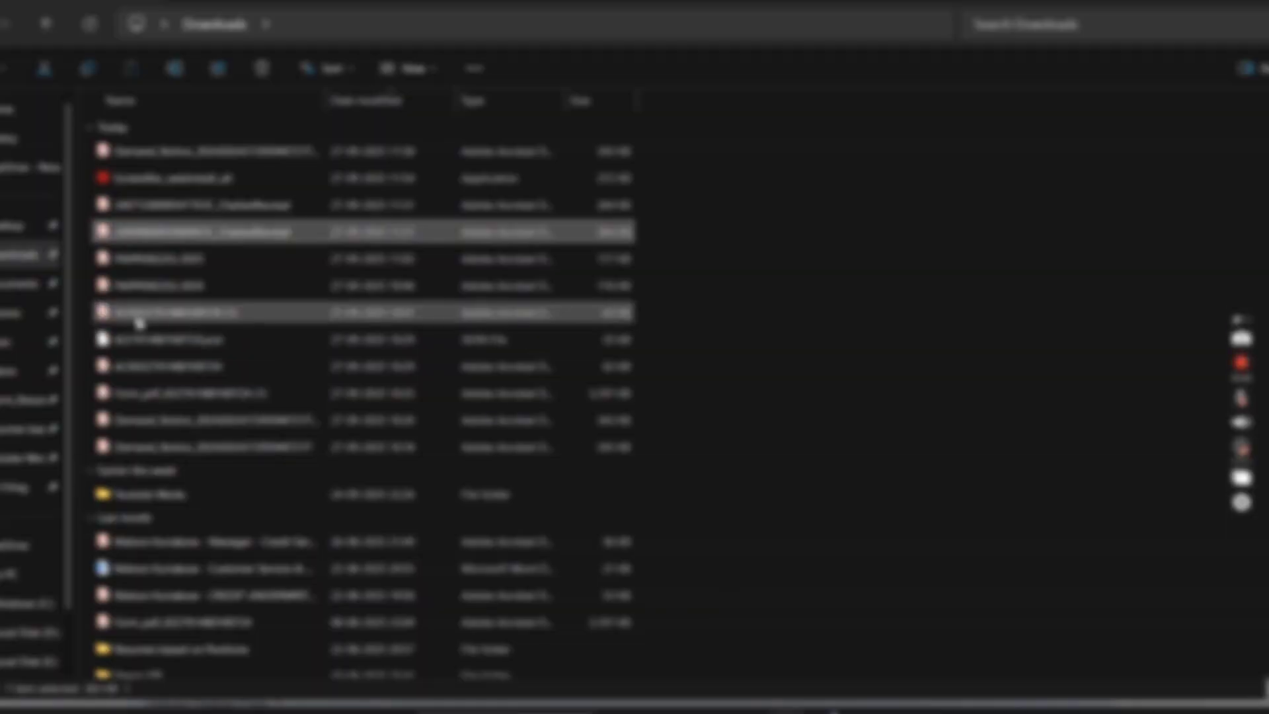
{"action": "left_click", "coordinate": [218, 207]}
{"action": "double_click", "coordinate": [219, 206]}
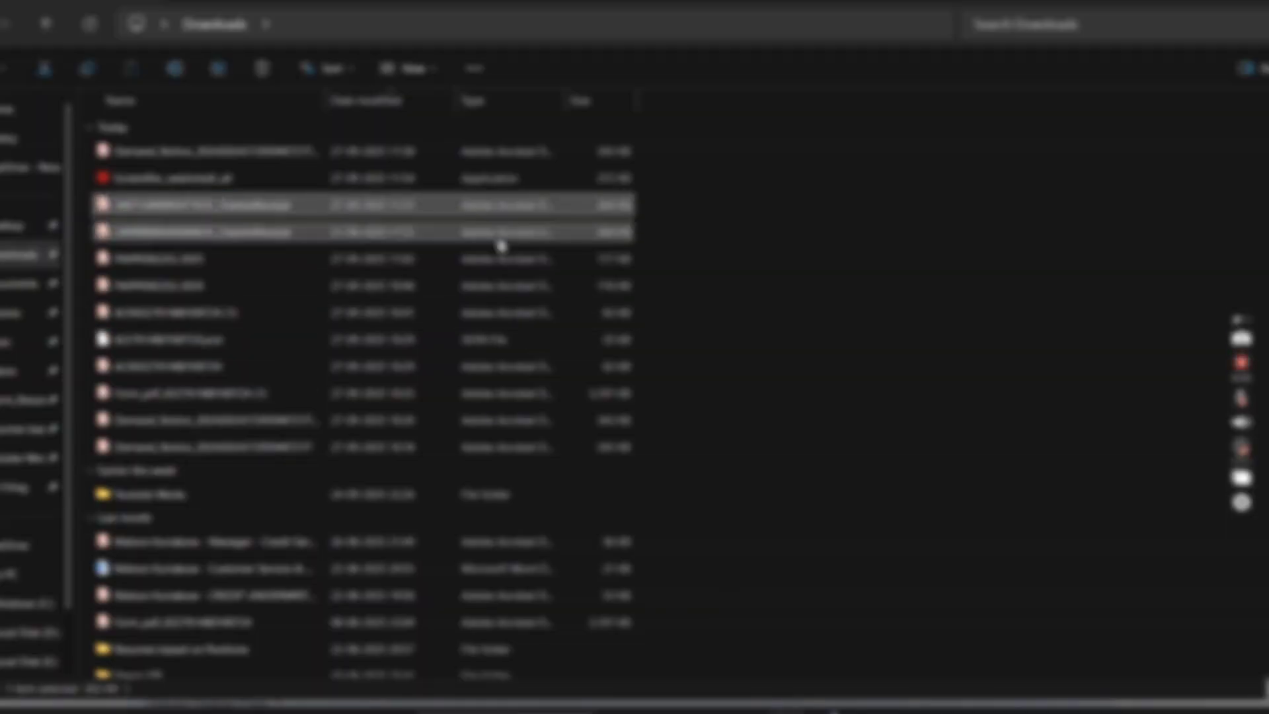
{"action": "double_click", "coordinate": [684, 541]}
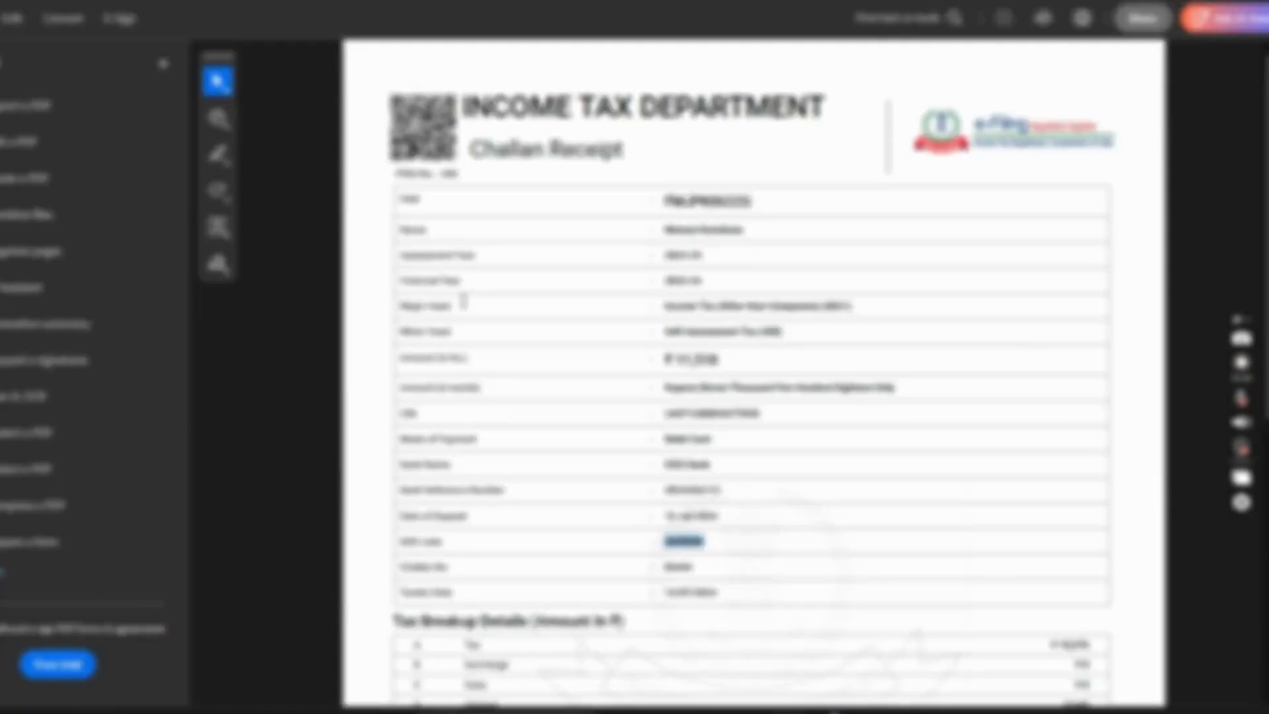
{"action": "key", "text": "alt+Tab"}
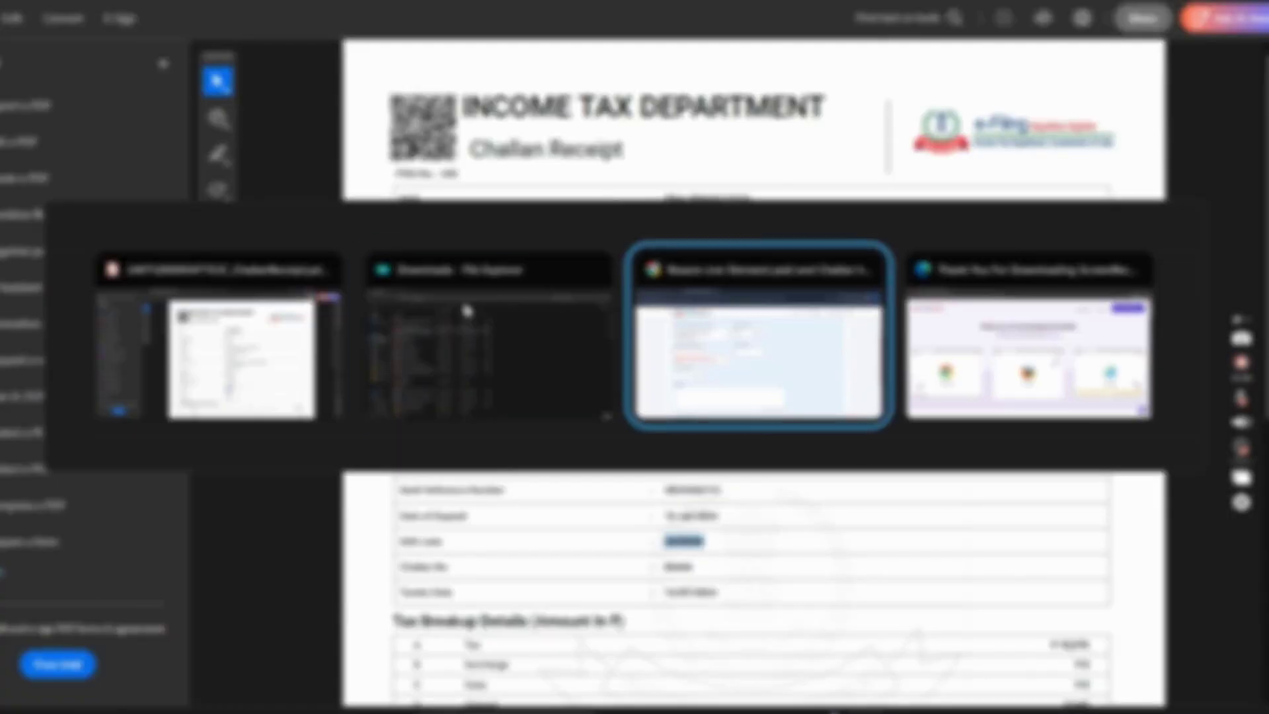
{"action": "type", "text": "6390009"}
Copy the challan number from the receipt into the challan's serial number field
{"action": "left_click", "coordinate": [529, 329]}
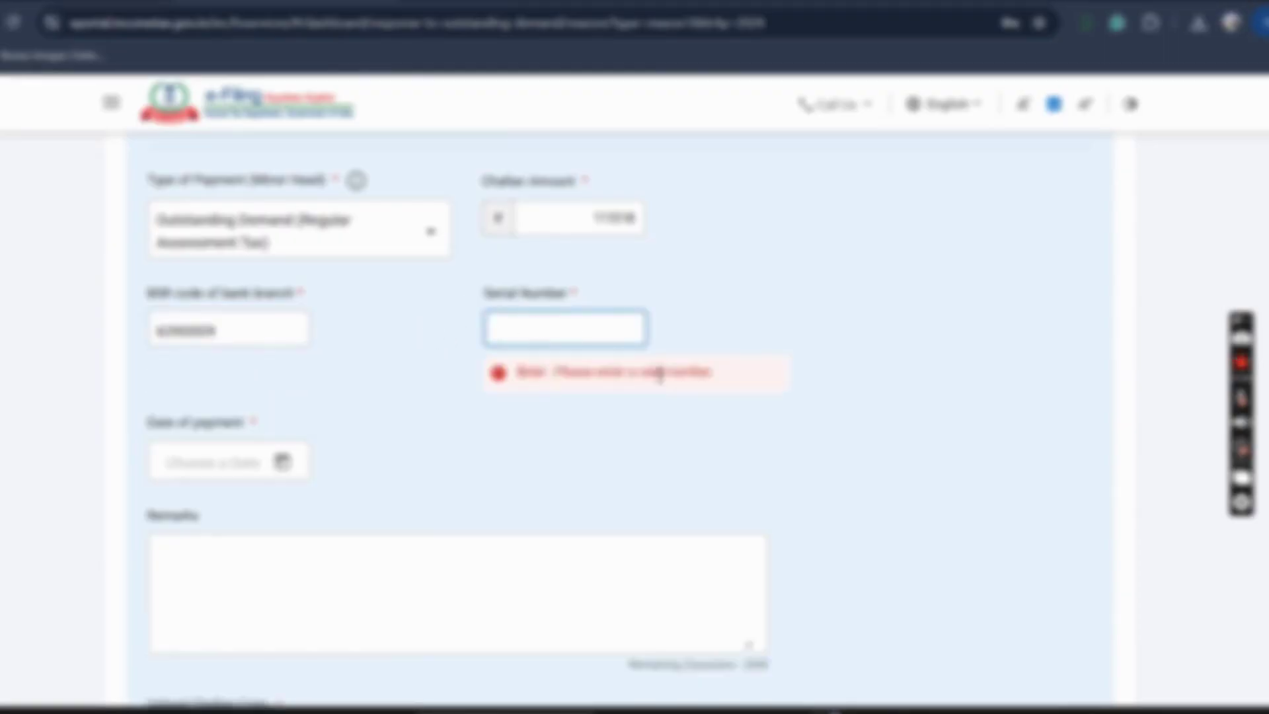
{"action": "key", "text": "alt+Tab"}
{"action": "double_click", "coordinate": [681, 566]}
{"action": "key", "text": "alt+Tab"}
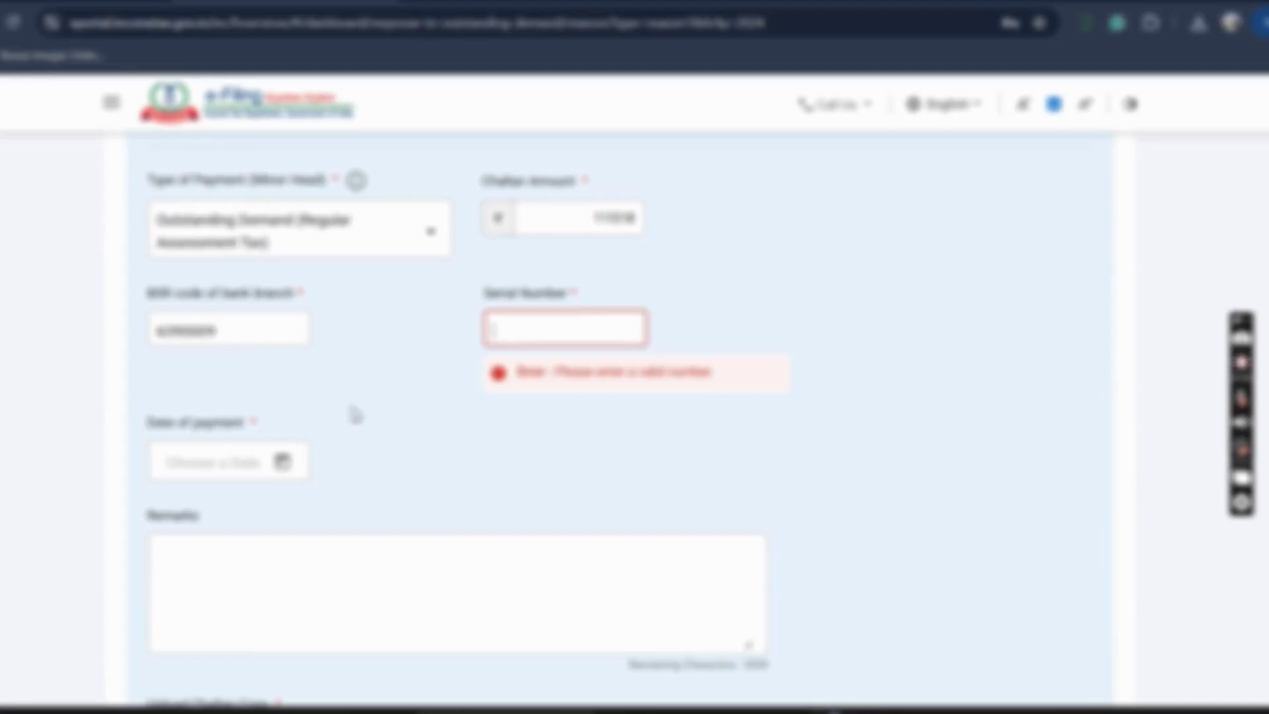
{"action": "key", "text": "ctrl+v"}
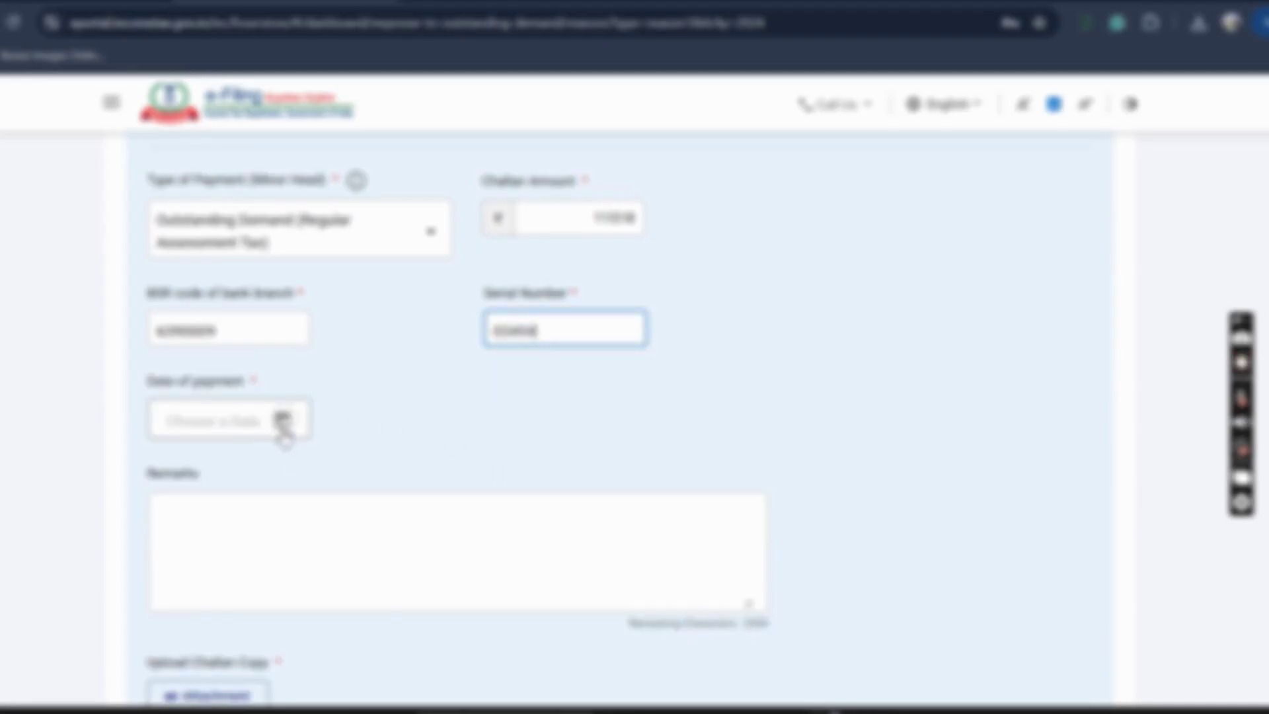
Check the deposit date on the receipt and set the challan's date of payment to 12-Jul-2024
{"action": "key", "text": "alt+Tab"}
{"action": "left_click", "coordinate": [1078, 402]}
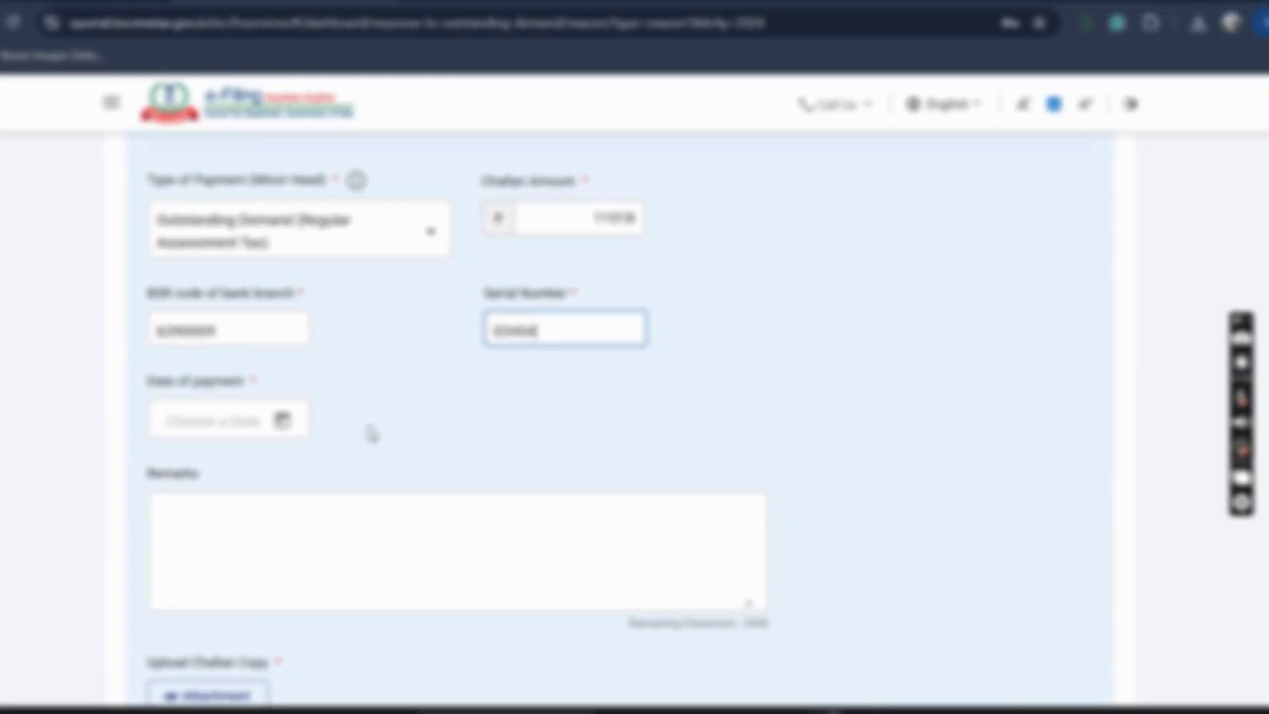
{"action": "key", "text": "alt+Tab"}
{"action": "left_click", "coordinate": [285, 420]}
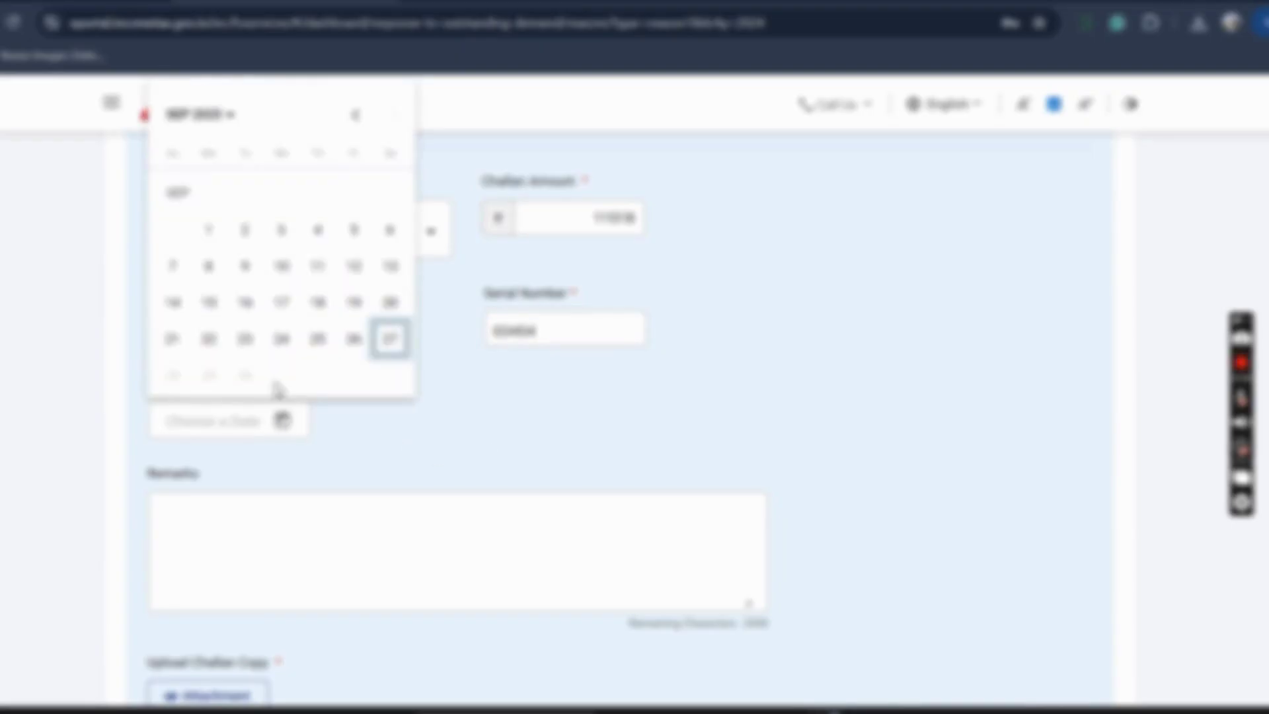
{"action": "left_click", "coordinate": [203, 116]}
{"action": "left_click", "coordinate": [318, 345]}
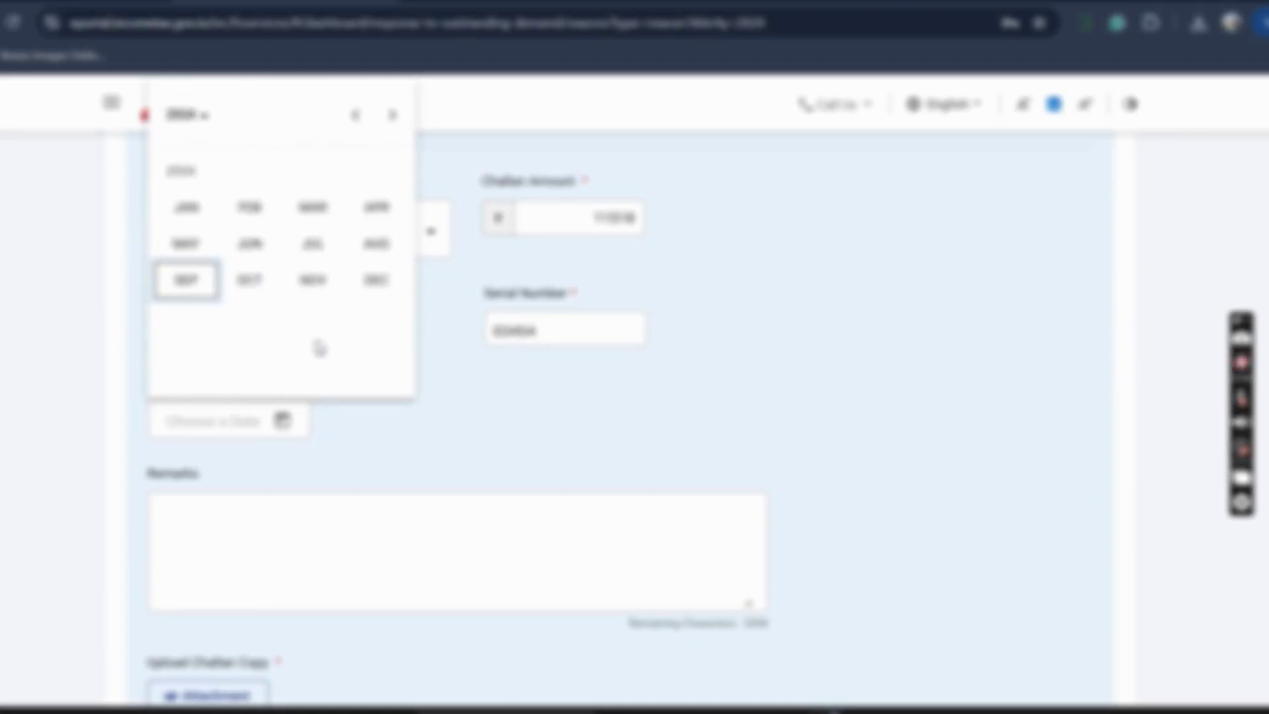
{"action": "left_click", "coordinate": [313, 245]}
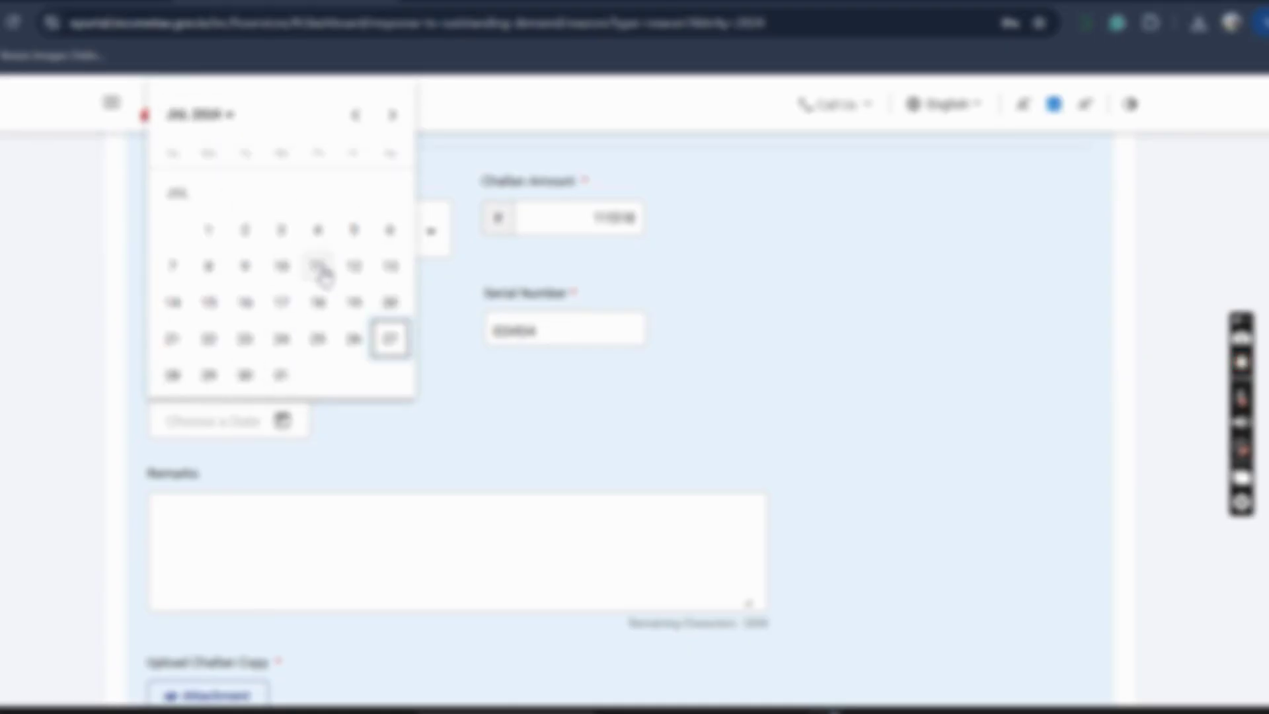
{"action": "left_click", "coordinate": [318, 266]}
Attach the first challan receipt PDF as the challan copy and save the challan details
{"action": "scroll", "coordinate": [374, 523], "scroll_direction": "down", "scroll_amount": 3}
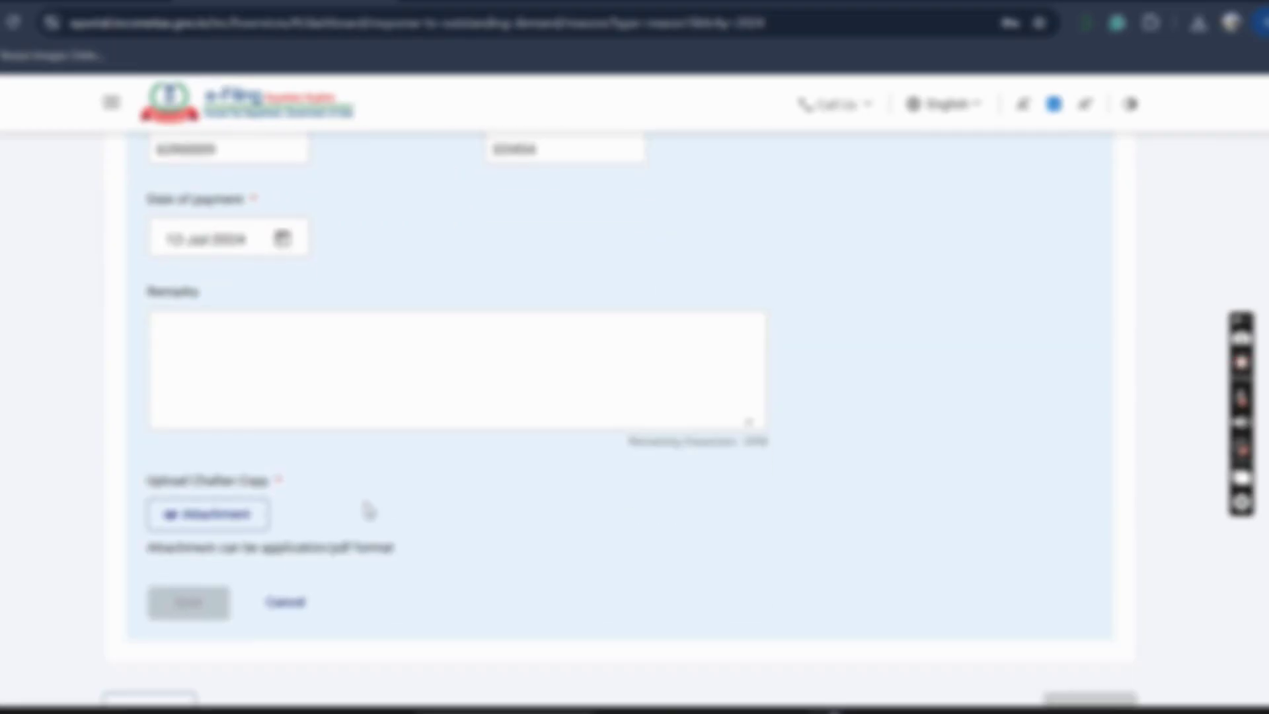
{"action": "left_click", "coordinate": [240, 519]}
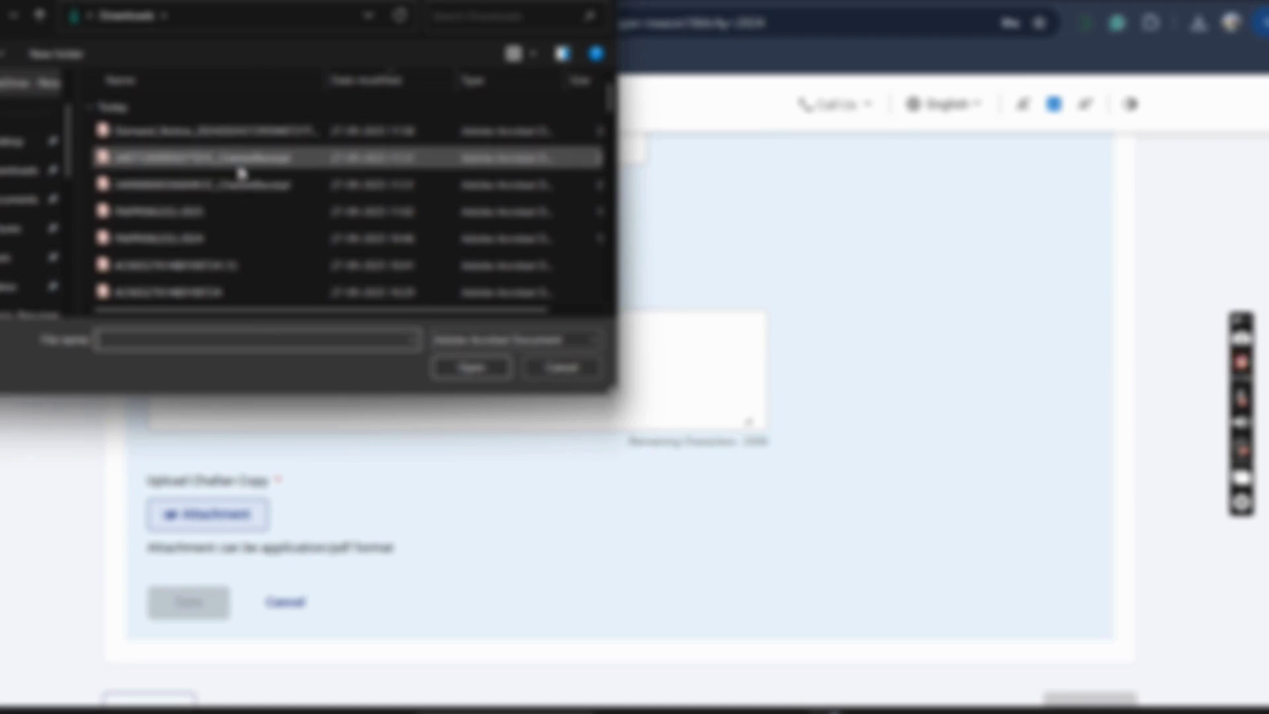
{"action": "left_click", "coordinate": [239, 162]}
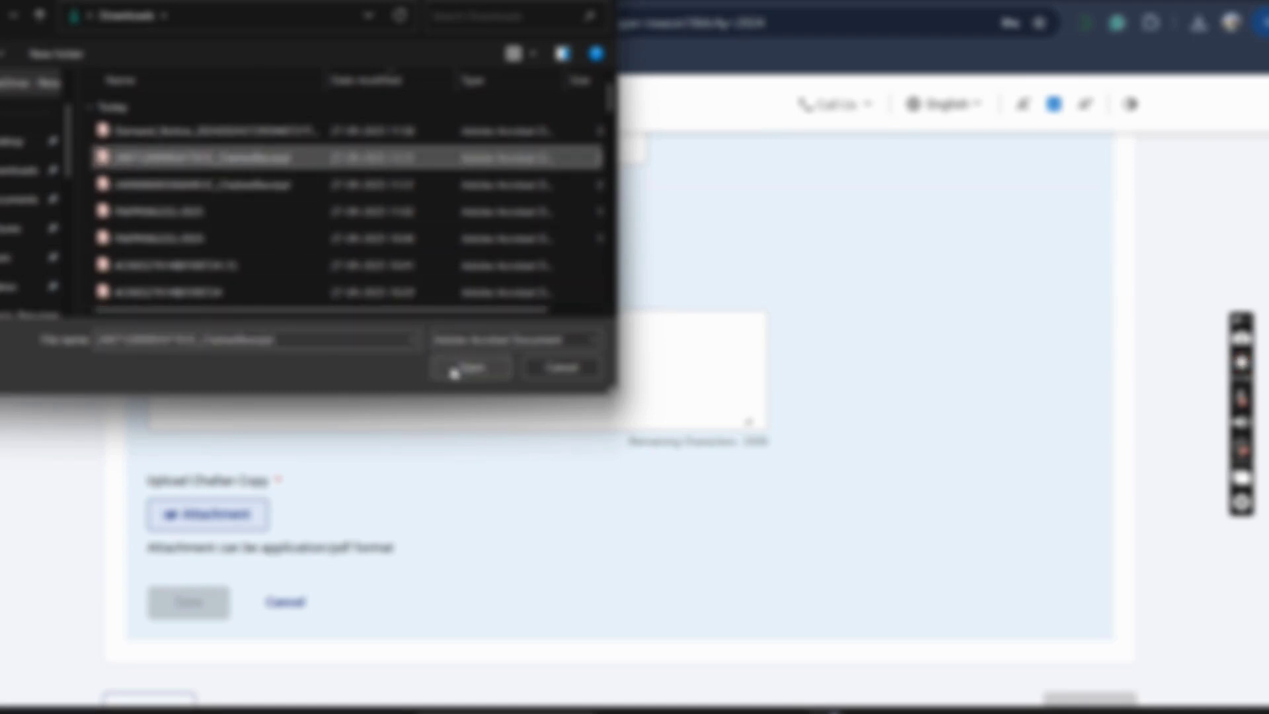
{"action": "left_click", "coordinate": [454, 370]}
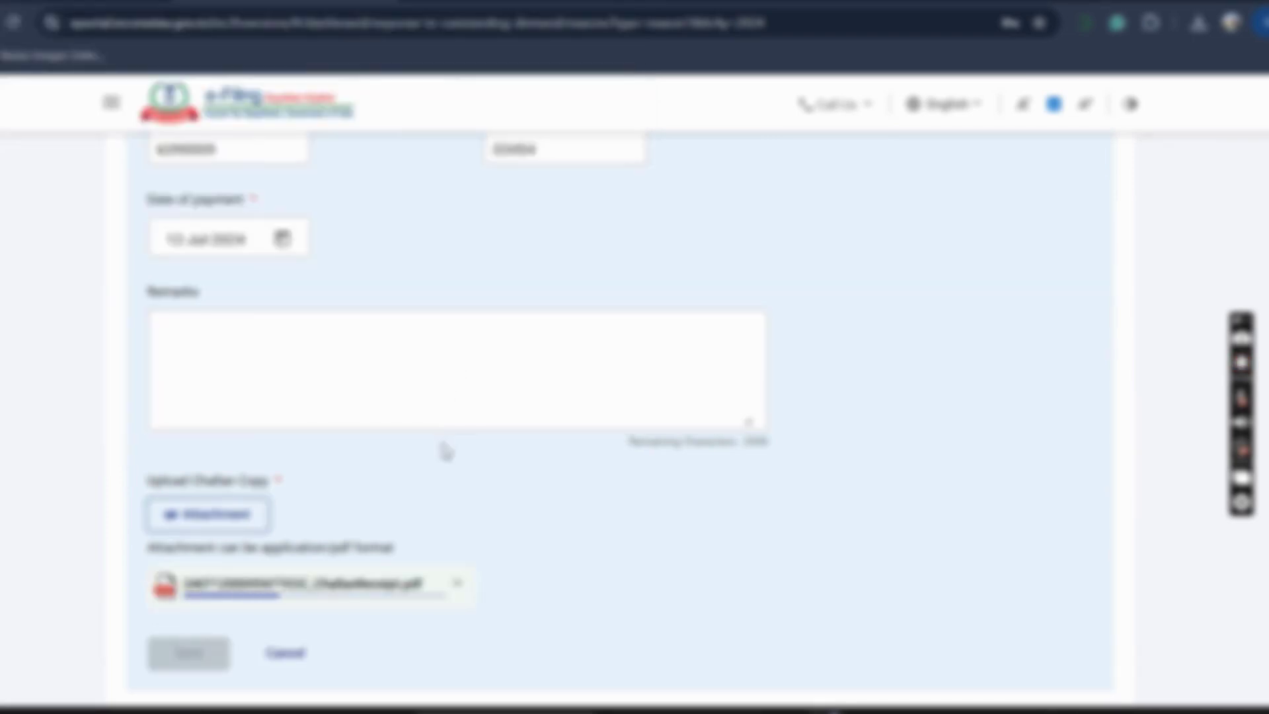
{"action": "scroll", "coordinate": [444, 449], "scroll_direction": "down", "scroll_amount": 2}
{"action": "left_click", "coordinate": [198, 564]}
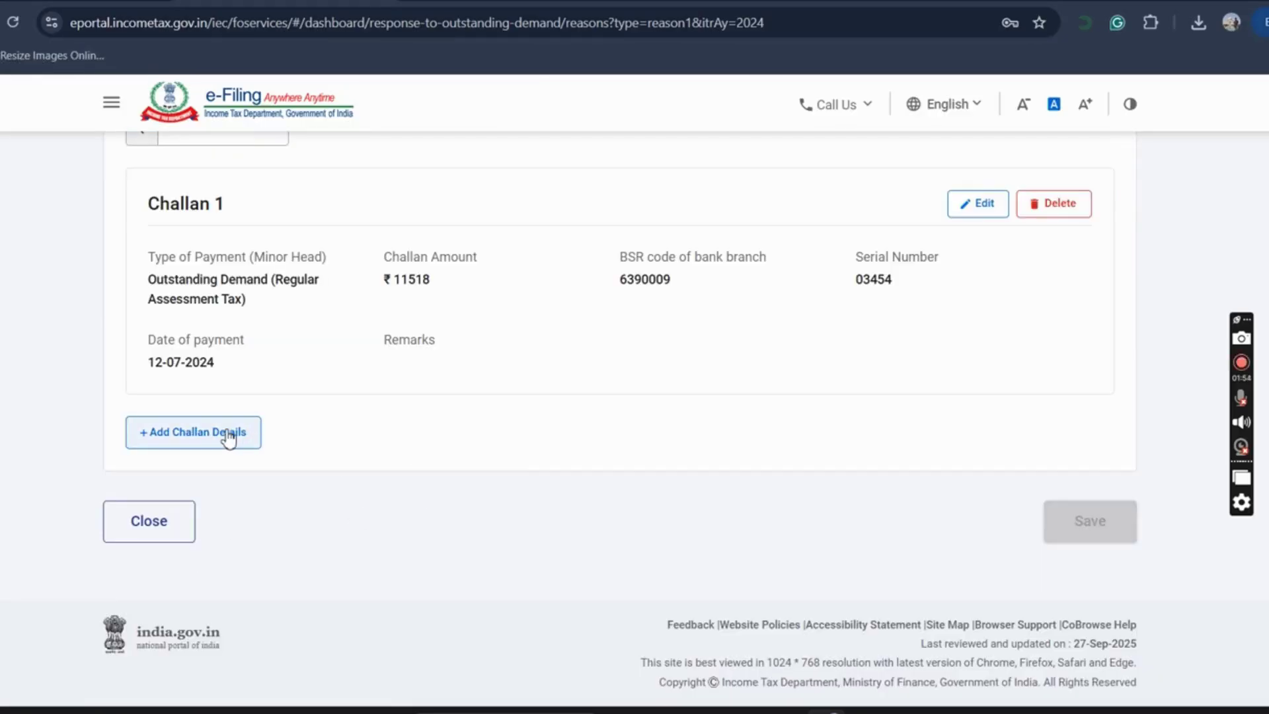
Add a second challan with payment type Outstanding Demand (Regular Assessment Tax) and a challan amount of ₹210
{"action": "scroll", "coordinate": [271, 425], "scroll_direction": "up", "scroll_amount": 2}
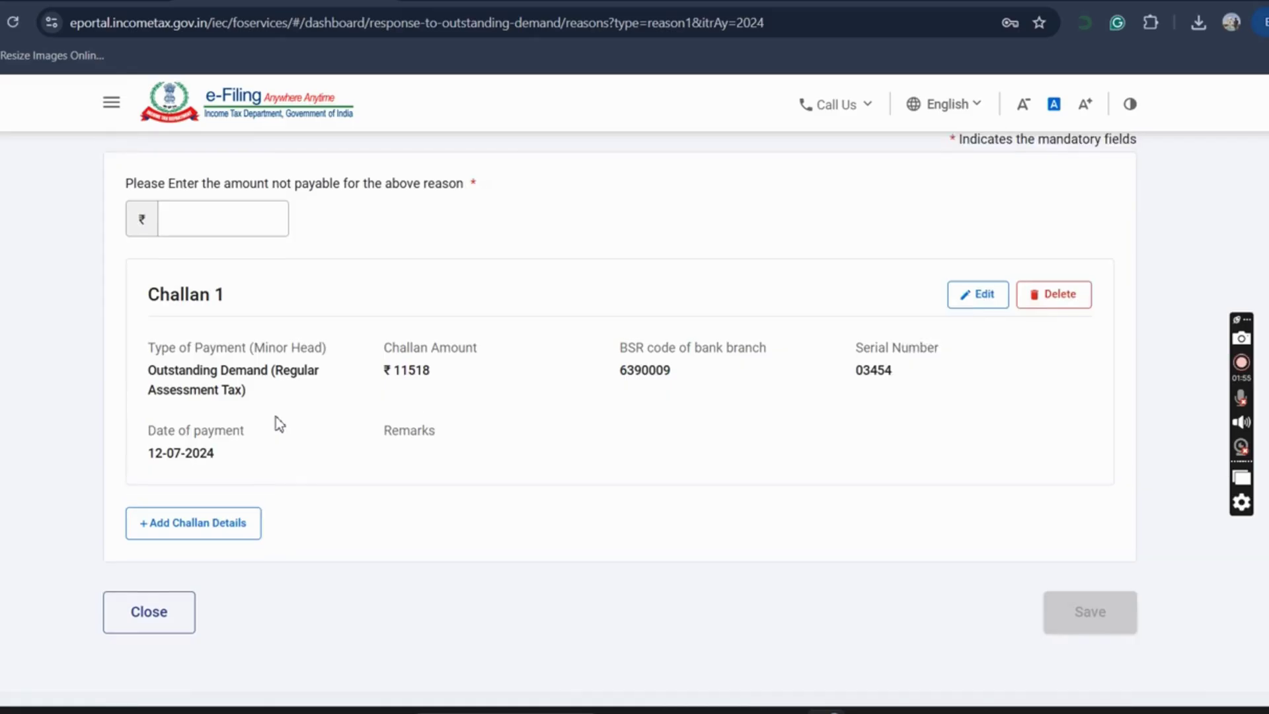
{"action": "left_click", "coordinate": [210, 522]}
{"action": "scroll", "coordinate": [431, 355], "scroll_direction": "down", "scroll_amount": 2}
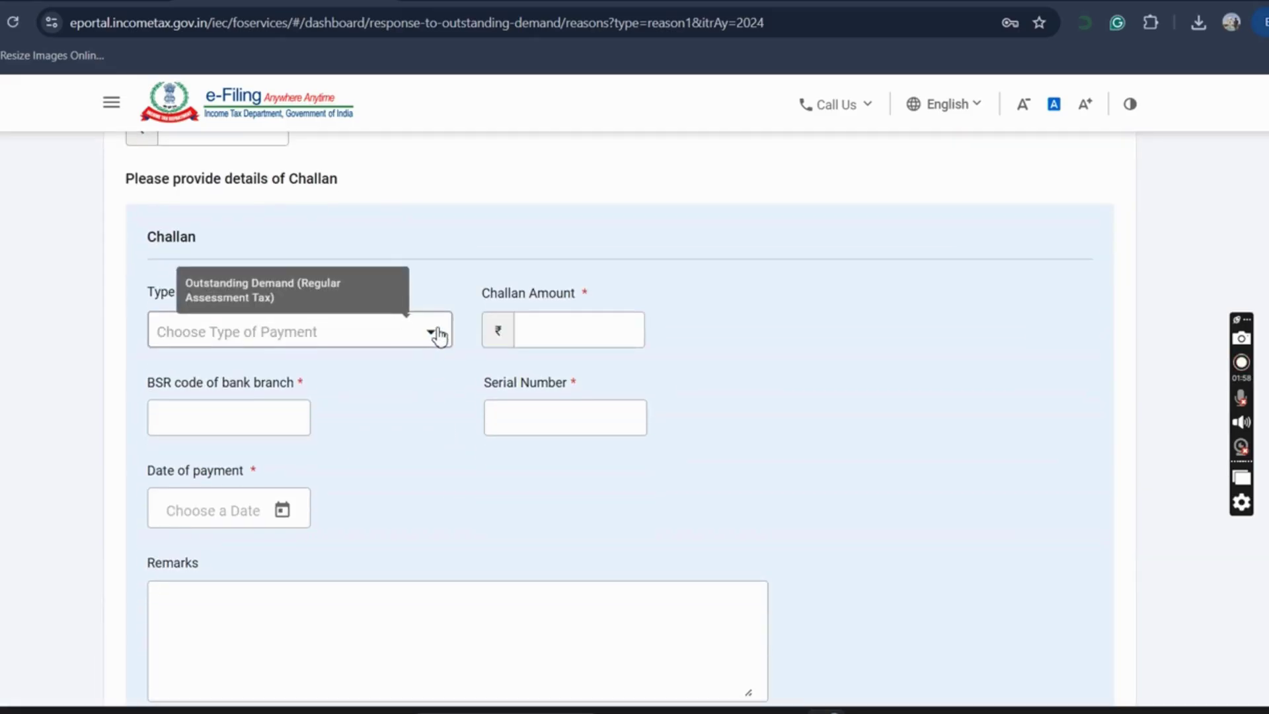
{"action": "left_click", "coordinate": [432, 334]}
{"action": "left_click", "coordinate": [330, 372]}
{"action": "left_click", "coordinate": [549, 331]}
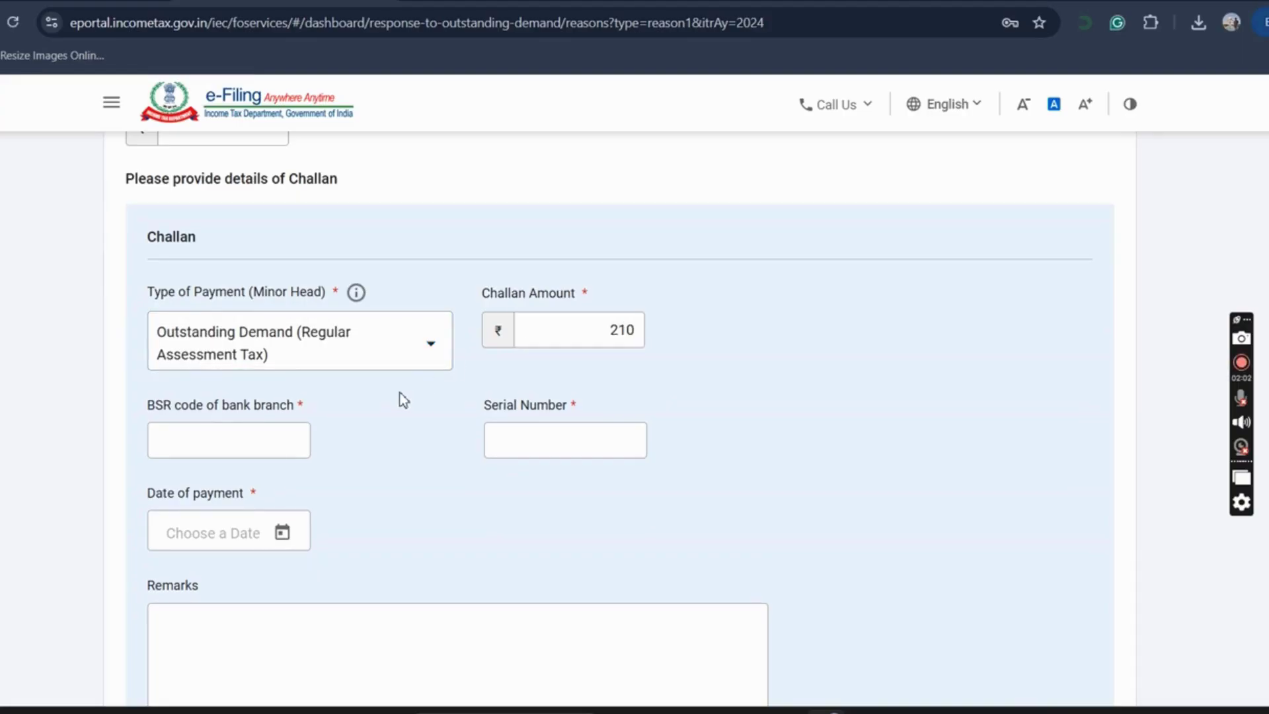
Open the second challan receipt and copy its BSR code into the BSR code of bank branch field
{"action": "key", "text": "alt+Tab"}
{"action": "key", "text": "Tab"}
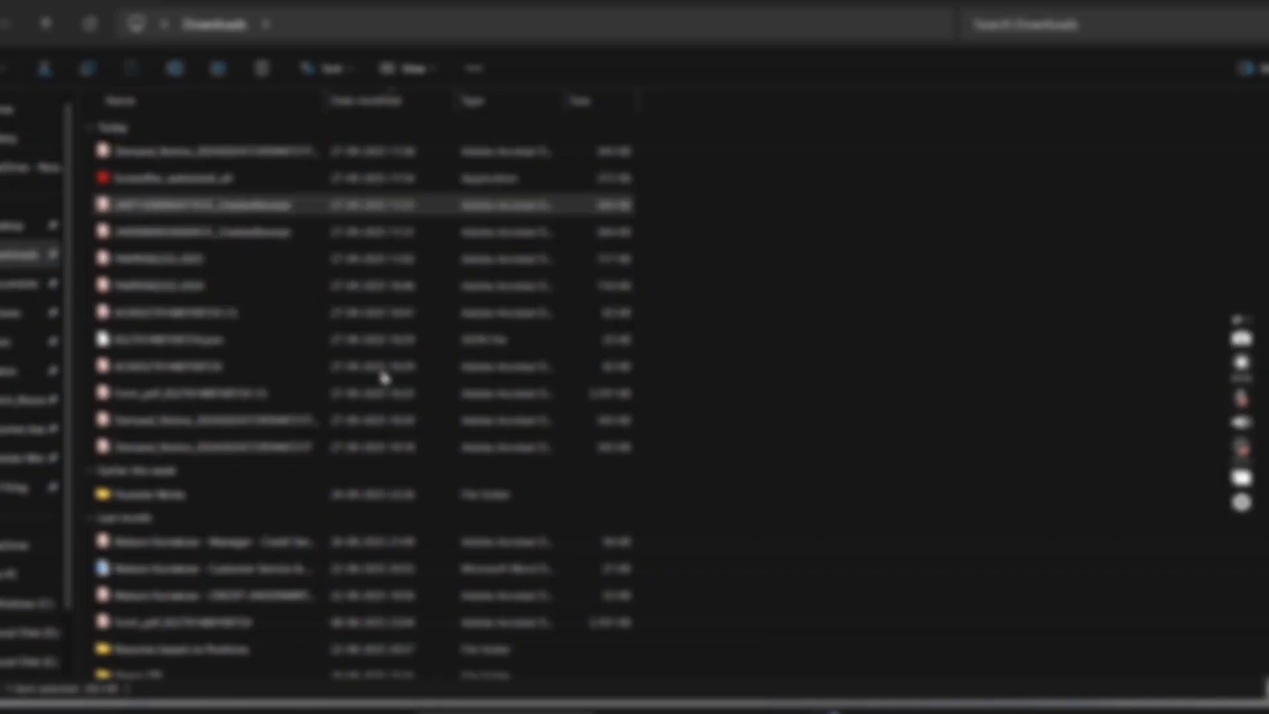
{"action": "double_click", "coordinate": [256, 246]}
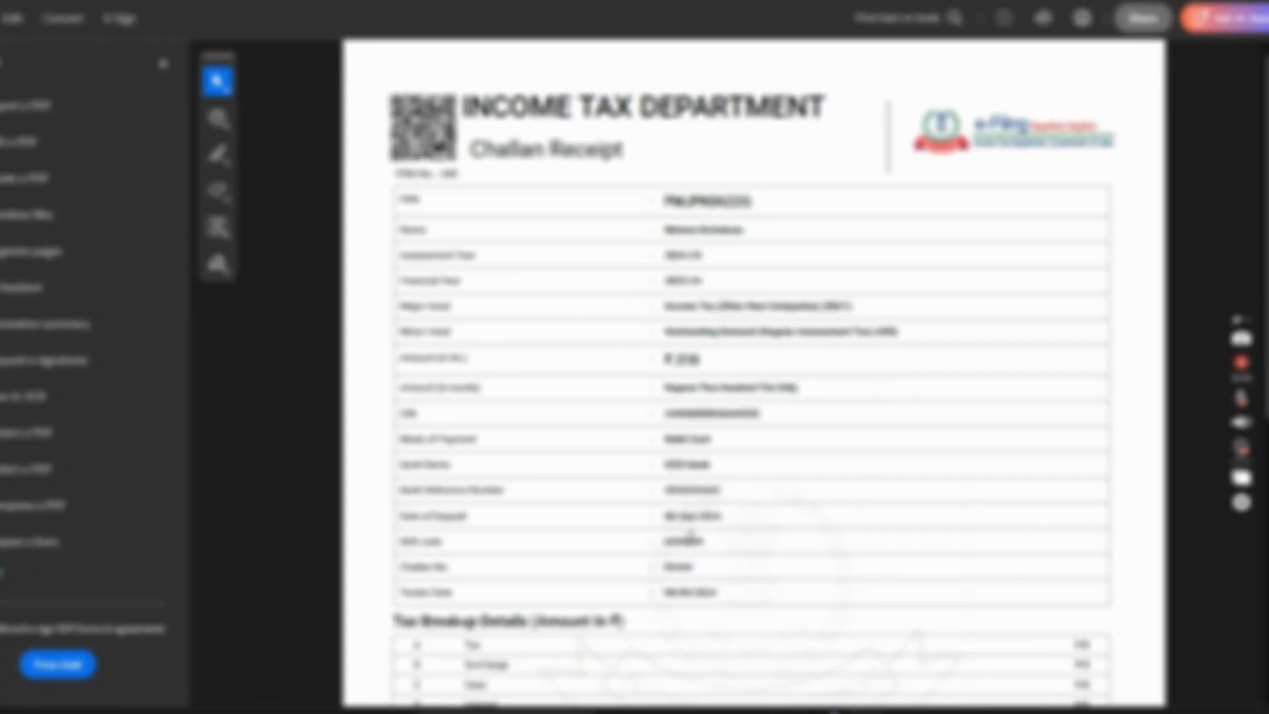
{"action": "double_click", "coordinate": [690, 540]}
{"action": "key", "text": "alt+Tab"}
{"action": "left_click", "coordinate": [362, 396]}
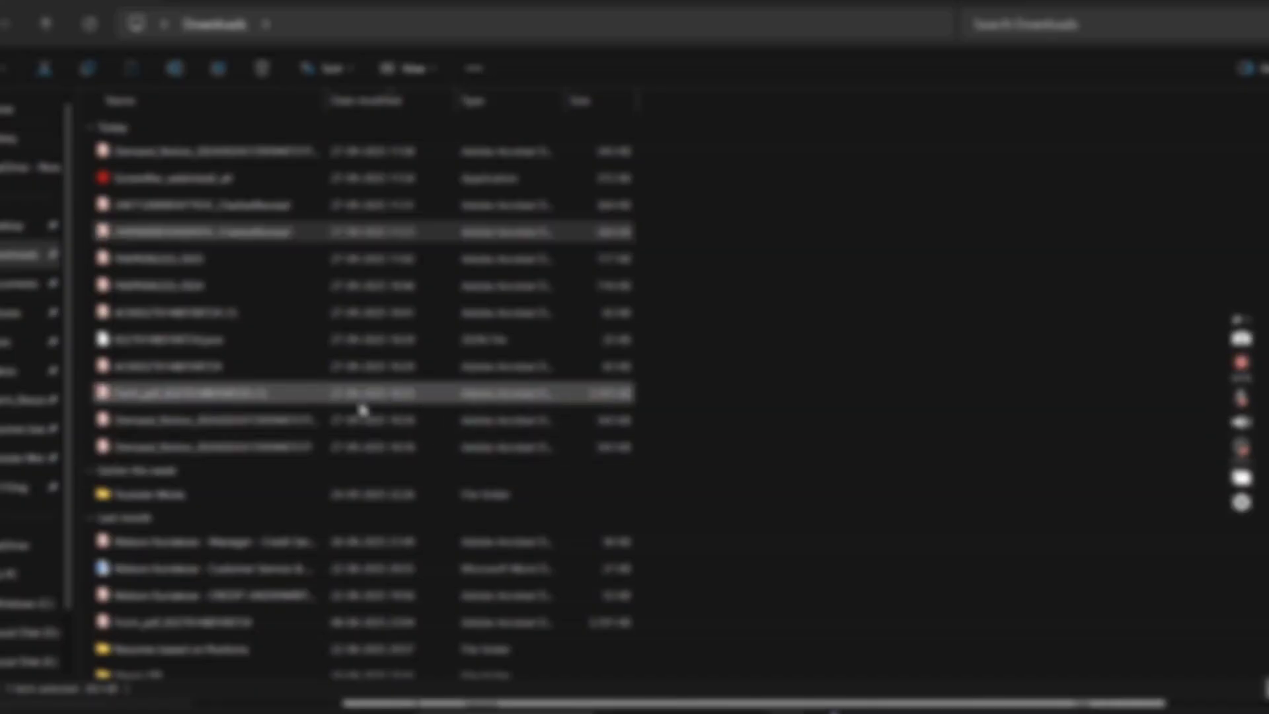
{"action": "key", "text": "alt+Tab"}
{"action": "key", "text": "alt+Tab"}
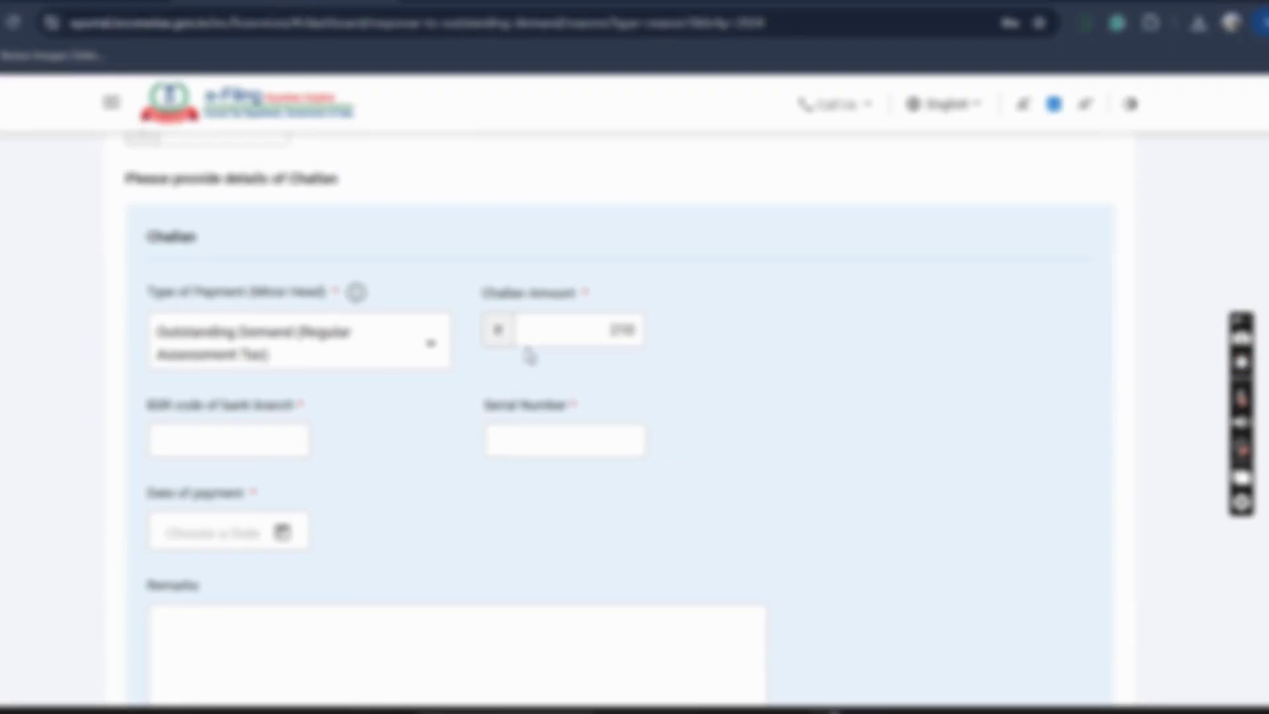
{"action": "left_click", "coordinate": [278, 443]}
{"action": "key", "text": "ctrl+v"}
Copy the challan number from the second receipt into the second challan's serial number field
{"action": "left_click", "coordinate": [538, 439]}
{"action": "key", "text": "alt+Tab"}
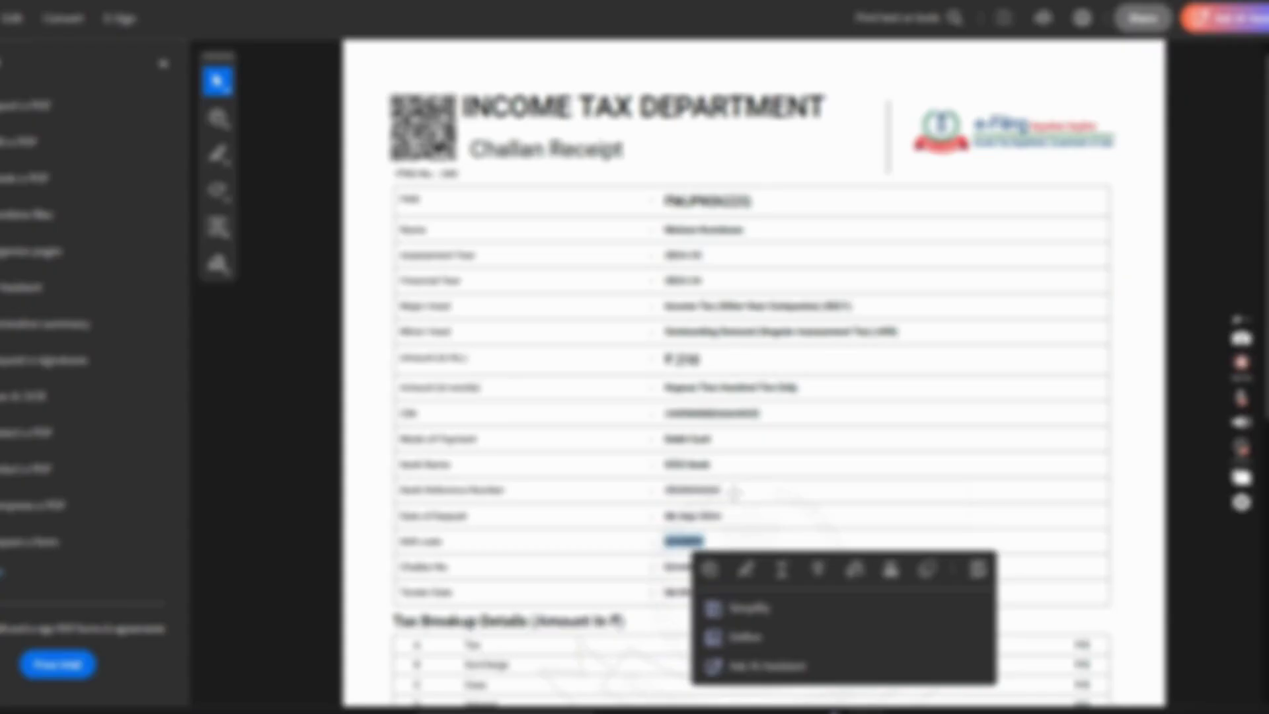
{"action": "left_click_drag", "start_coordinate": [652, 562], "coordinate": [691, 567]}
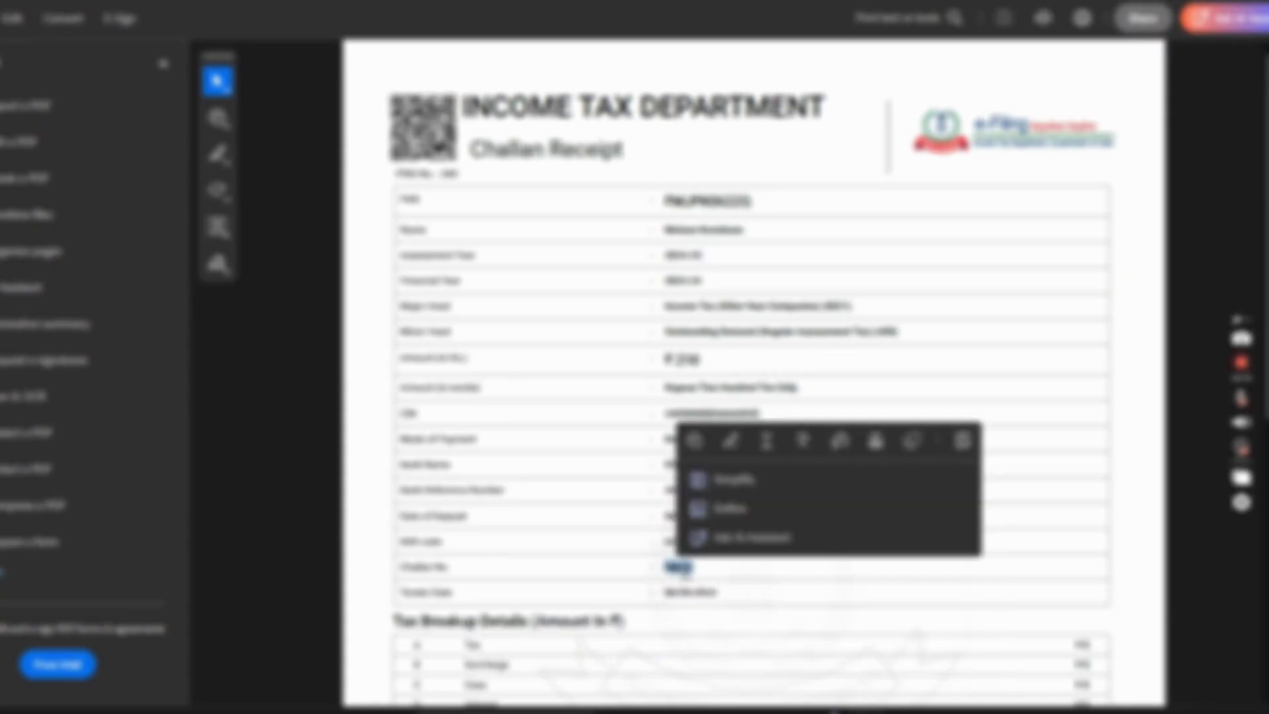
{"action": "key", "text": "ctrl+c"}
{"action": "key", "text": "alt+Tab"}
{"action": "key", "text": "ctrl+v"}
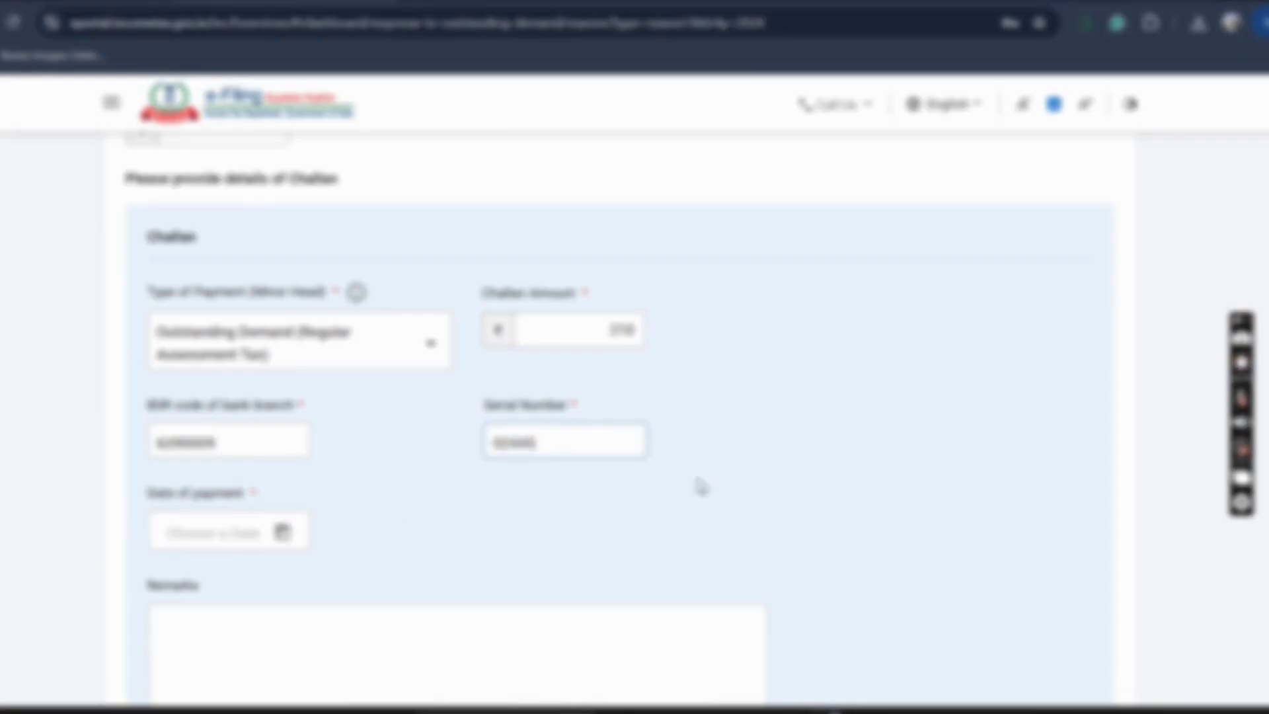
Check the deposit date on the second receipt and set the second challan's date of payment to 08-Sep-2024
{"action": "key", "text": "alt+Tab"}
{"action": "key", "text": "alt+Tab"}
{"action": "left_click", "coordinate": [283, 532]}
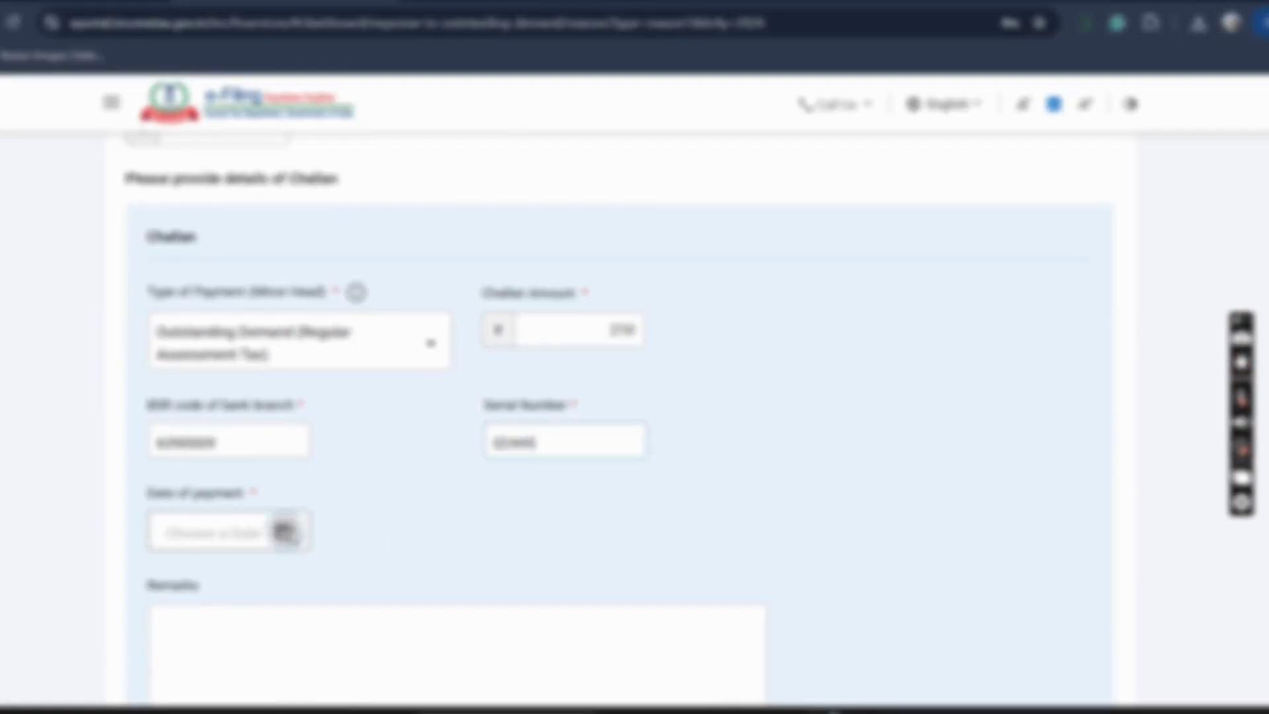
{"action": "left_click", "coordinate": [206, 235]}
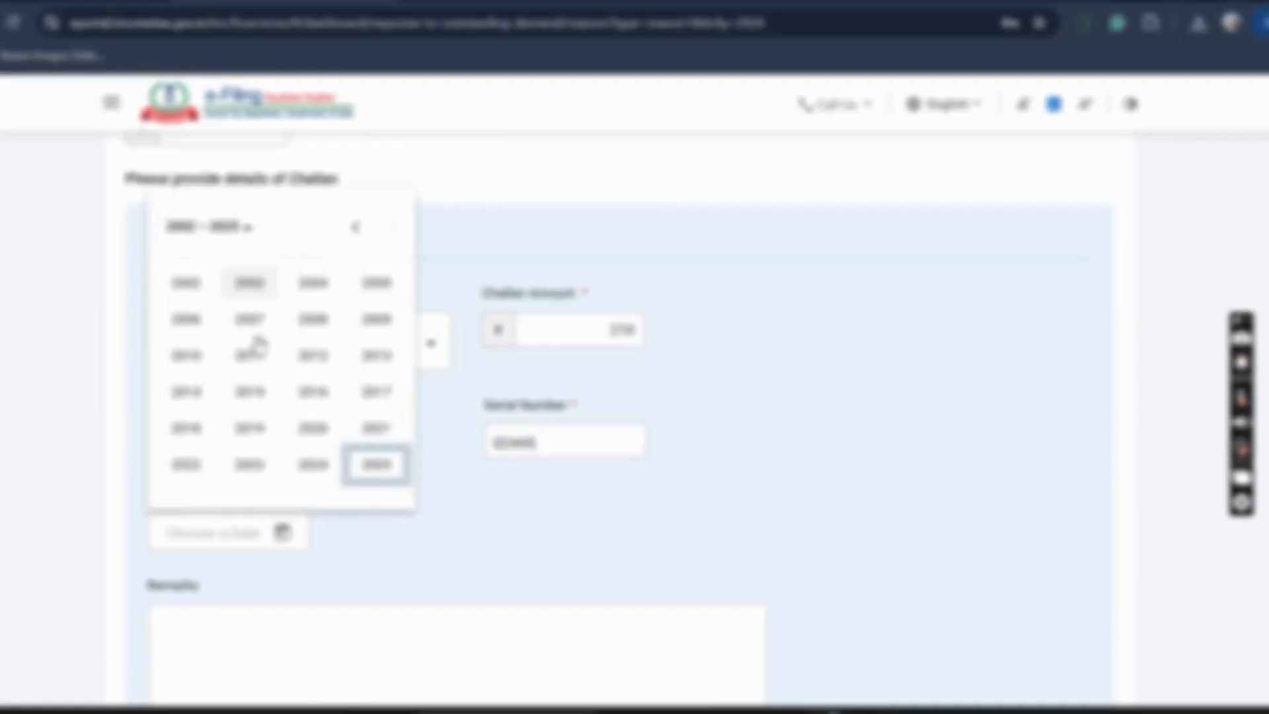
{"action": "left_click", "coordinate": [312, 463]}
{"action": "left_click", "coordinate": [187, 394]}
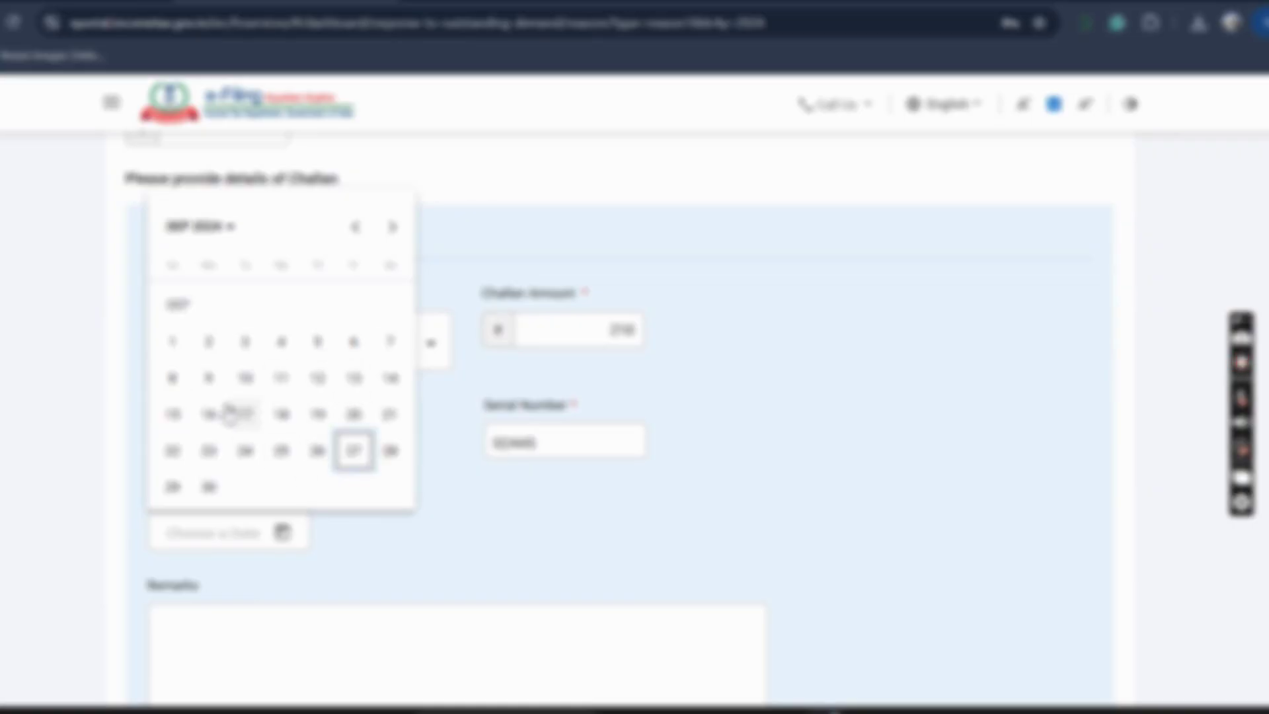
{"action": "left_click", "coordinate": [173, 378]}
Attach the second challan receipt PDF as the challan copy and save the second challan's details
{"action": "scroll", "coordinate": [454, 564], "scroll_direction": "down", "scroll_amount": 4}
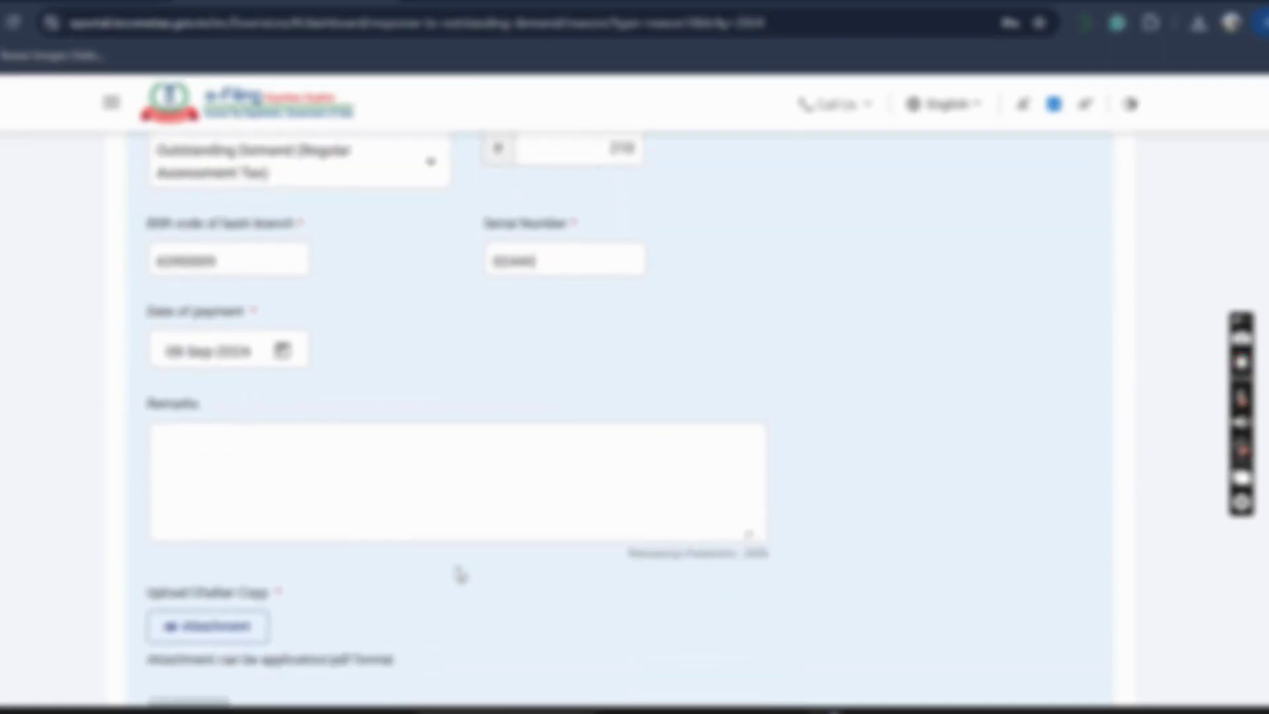
{"action": "left_click", "coordinate": [243, 544]}
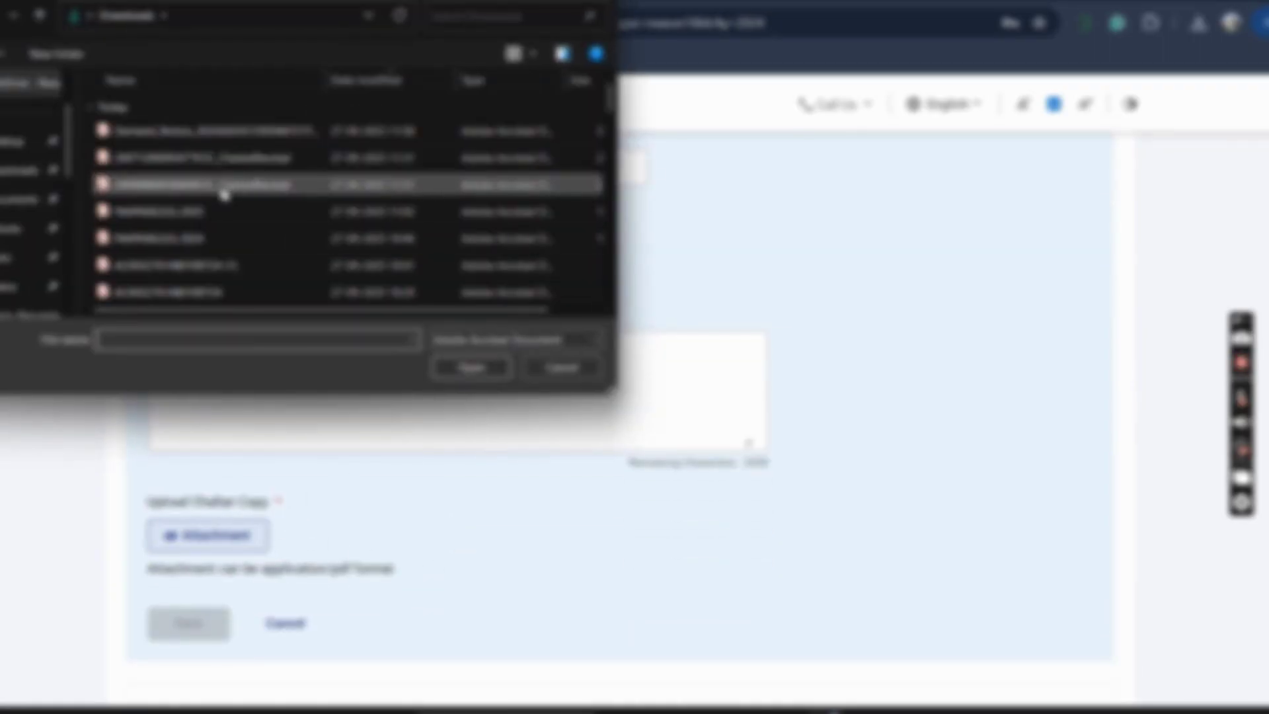
{"action": "left_click", "coordinate": [224, 188]}
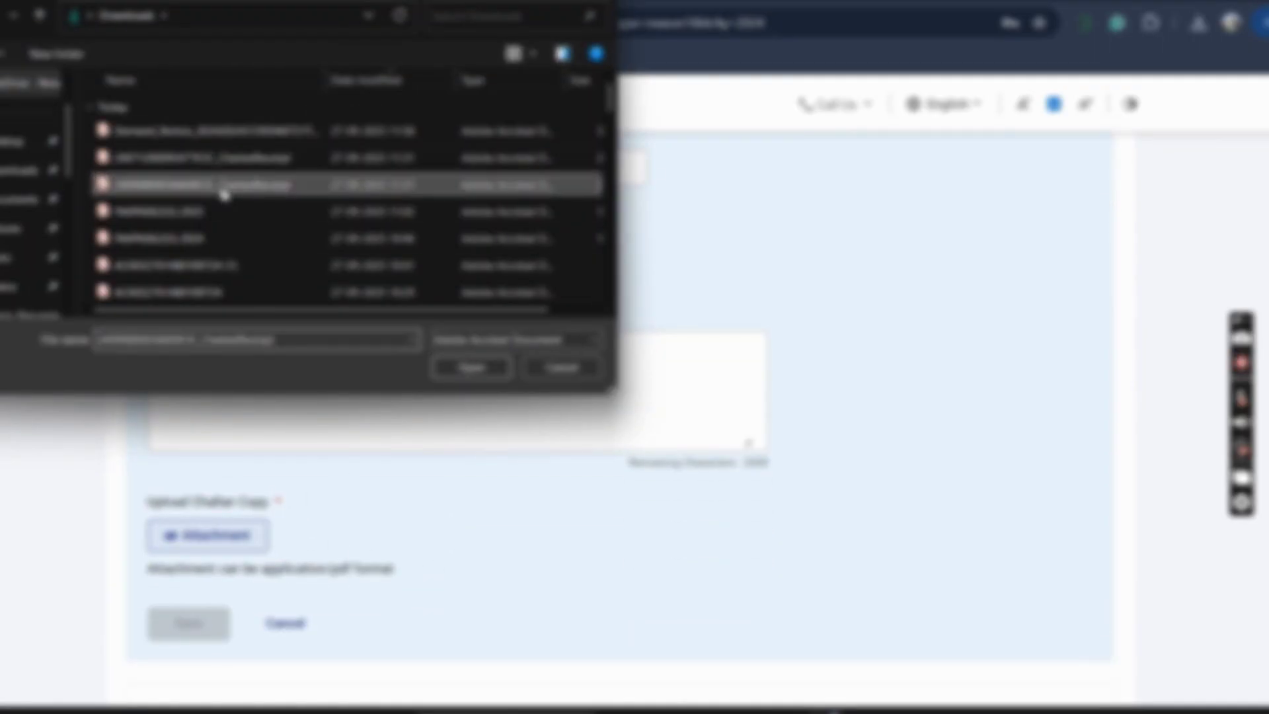
{"action": "left_click", "coordinate": [456, 367]}
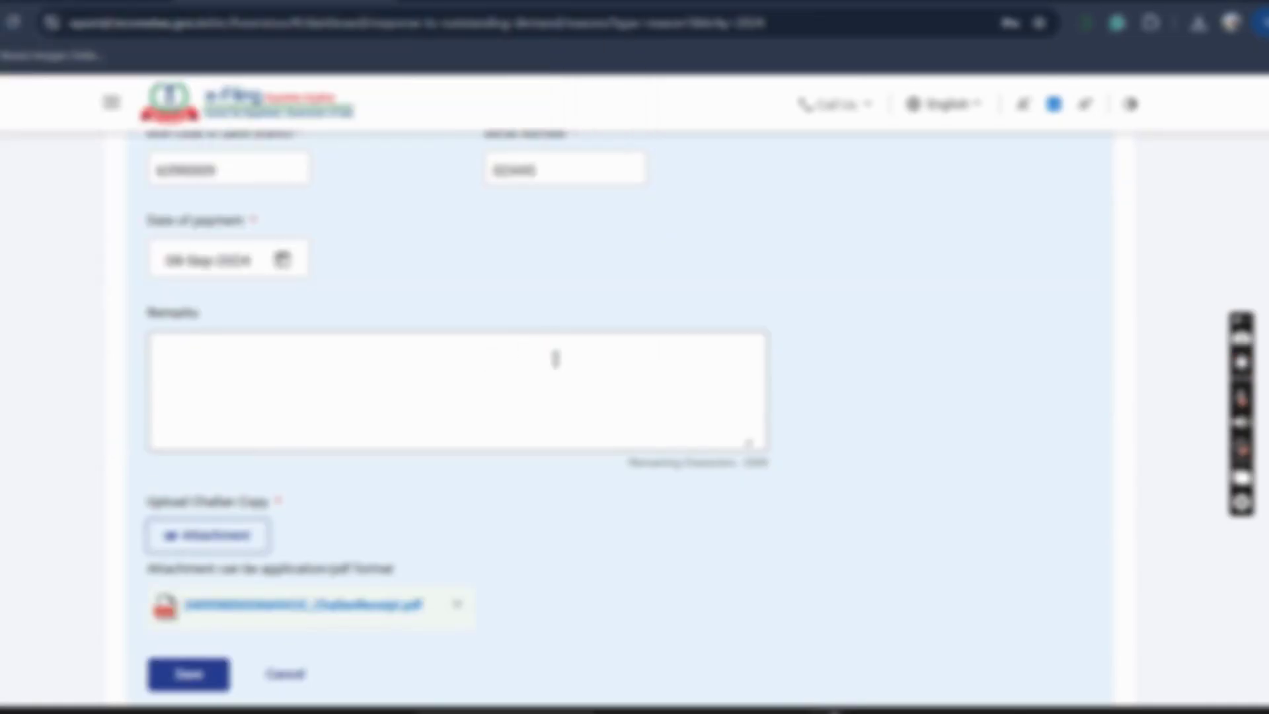
{"action": "scroll", "coordinate": [463, 457], "scroll_direction": "down", "scroll_amount": 1}
{"action": "left_click", "coordinate": [211, 586]}
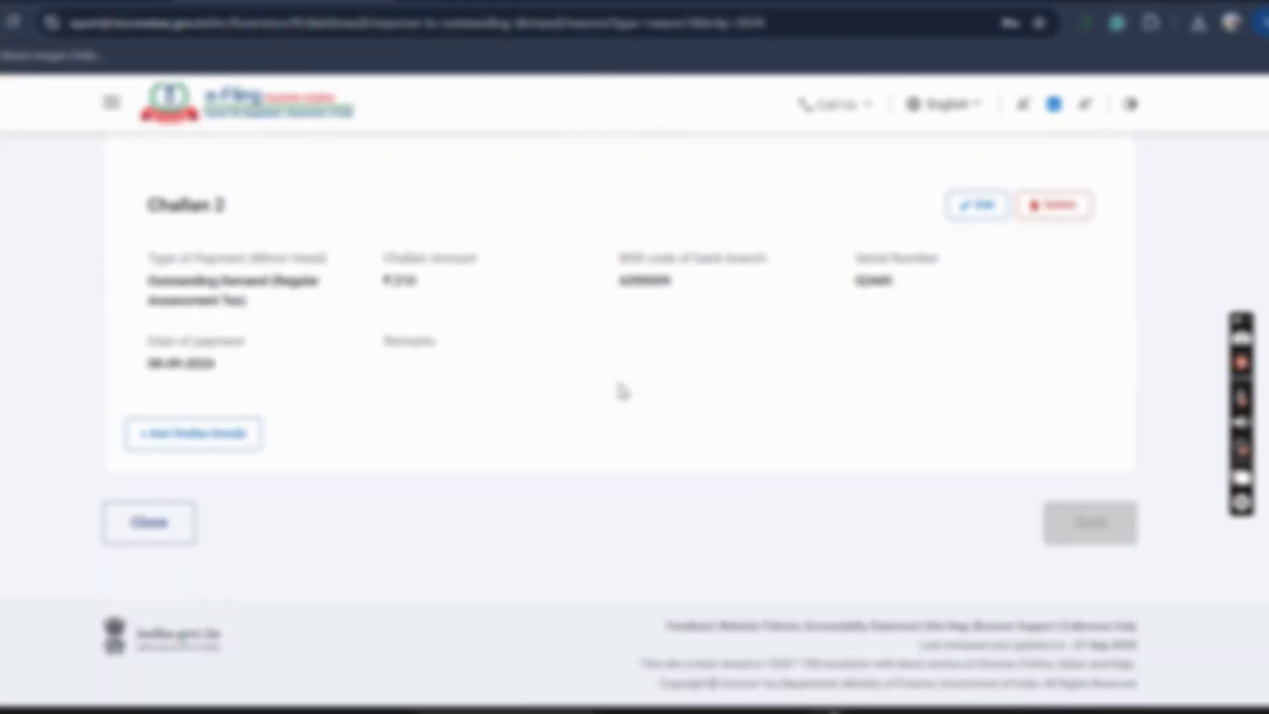
Set the amount not payable for Reason 1 to ₹11430 and save the reason details
{"action": "scroll", "coordinate": [621, 392], "scroll_direction": "up", "scroll_amount": 5}
{"action": "left_click", "coordinate": [273, 270]}
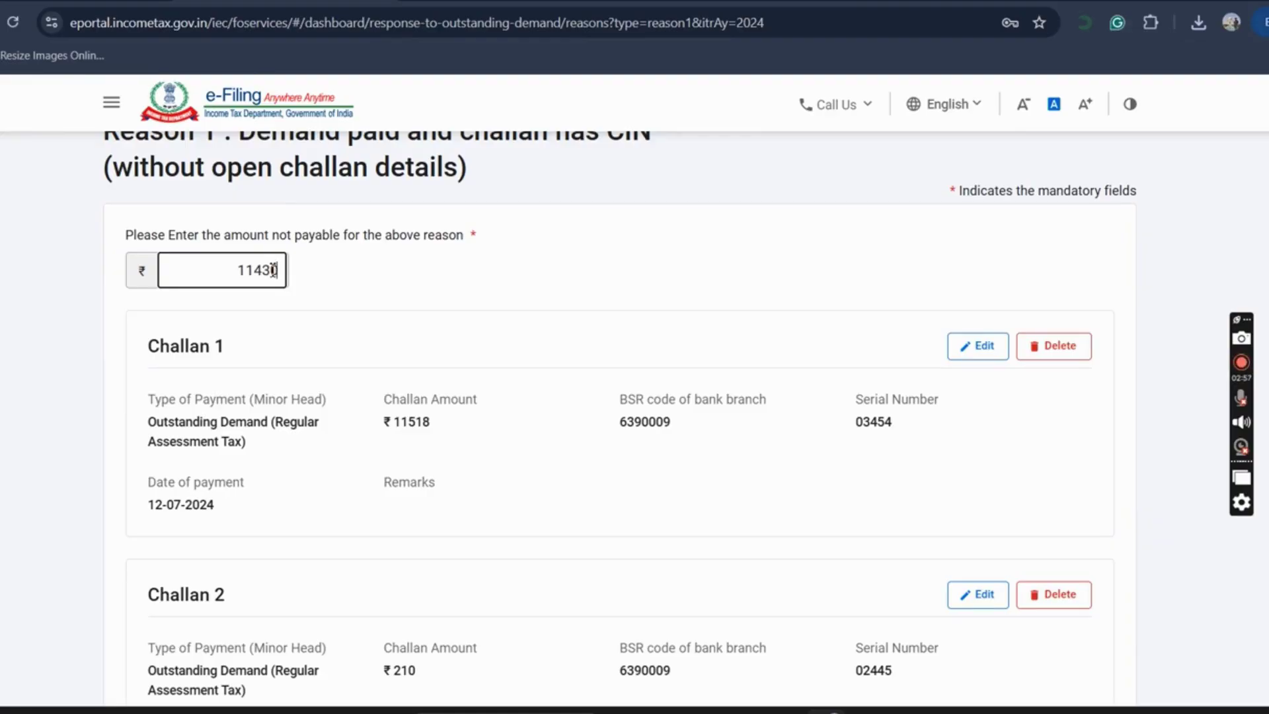
{"action": "left_click", "coordinate": [475, 286]}
{"action": "scroll", "coordinate": [476, 295], "scroll_direction": "down", "scroll_amount": 5}
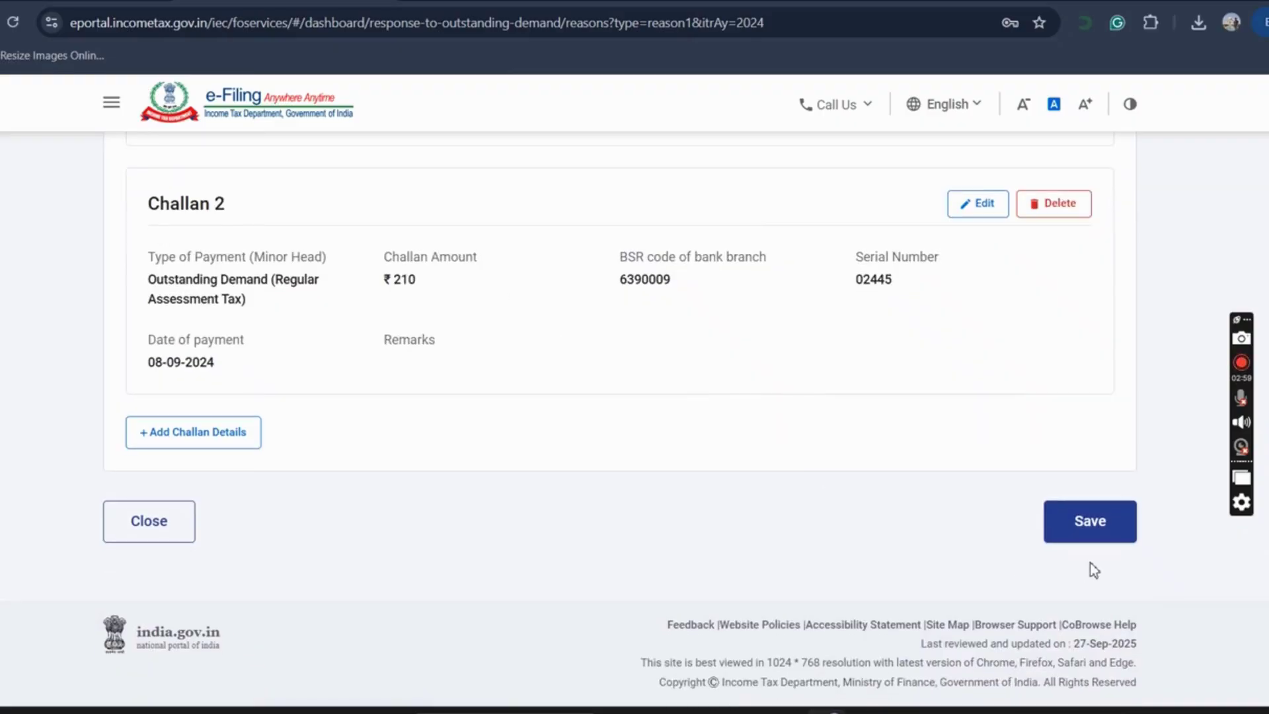
{"action": "left_click", "coordinate": [1090, 531]}
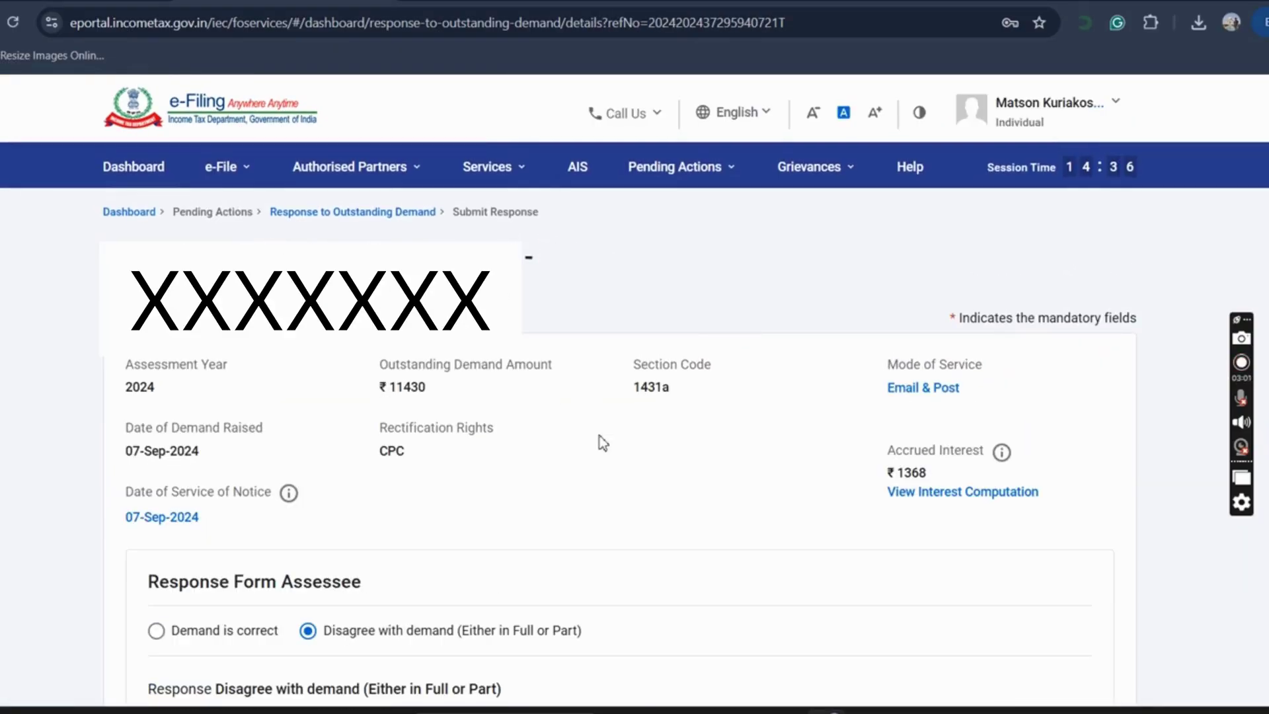
Review the payment summary, reopen Reason 1, set its amount not payable to ₹12798 and save it
{"action": "scroll", "coordinate": [600, 435], "scroll_direction": "down", "scroll_amount": 7}
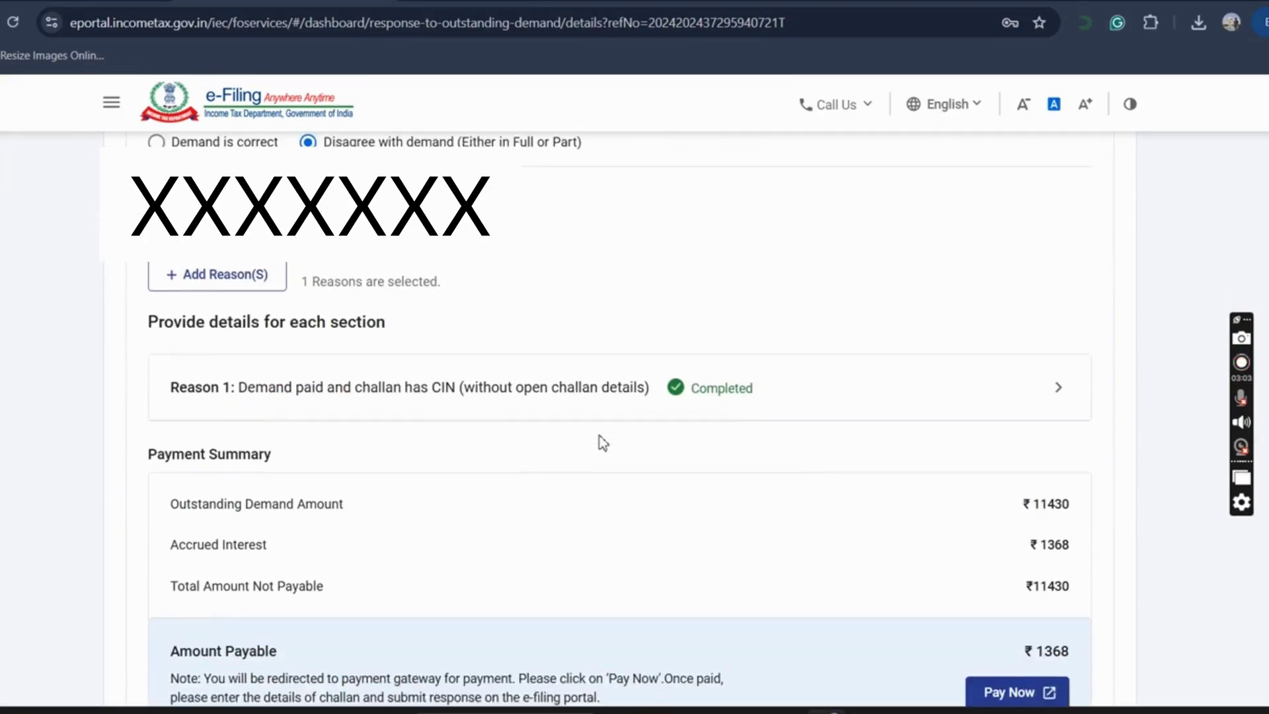
{"action": "scroll", "coordinate": [600, 436], "scroll_direction": "down", "scroll_amount": 2}
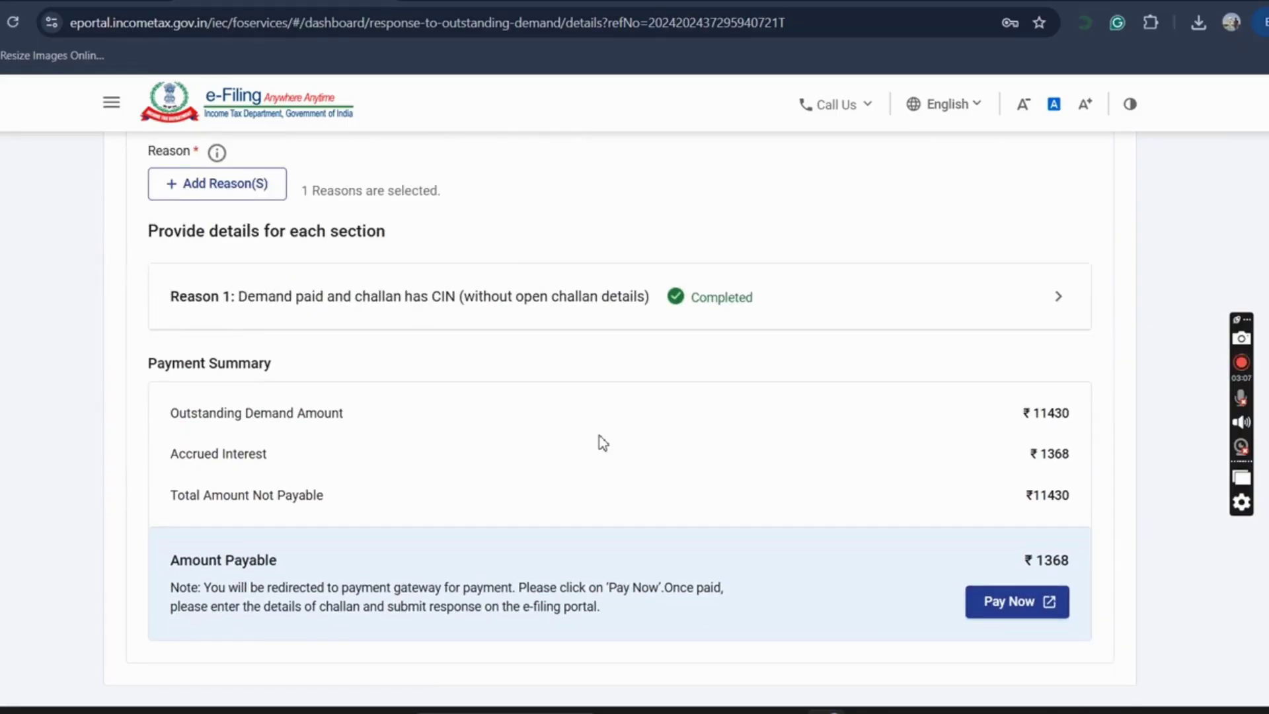
{"action": "scroll", "coordinate": [599, 435], "scroll_direction": "up", "scroll_amount": 4}
{"action": "scroll", "coordinate": [600, 439], "scroll_direction": "up", "scroll_amount": 1}
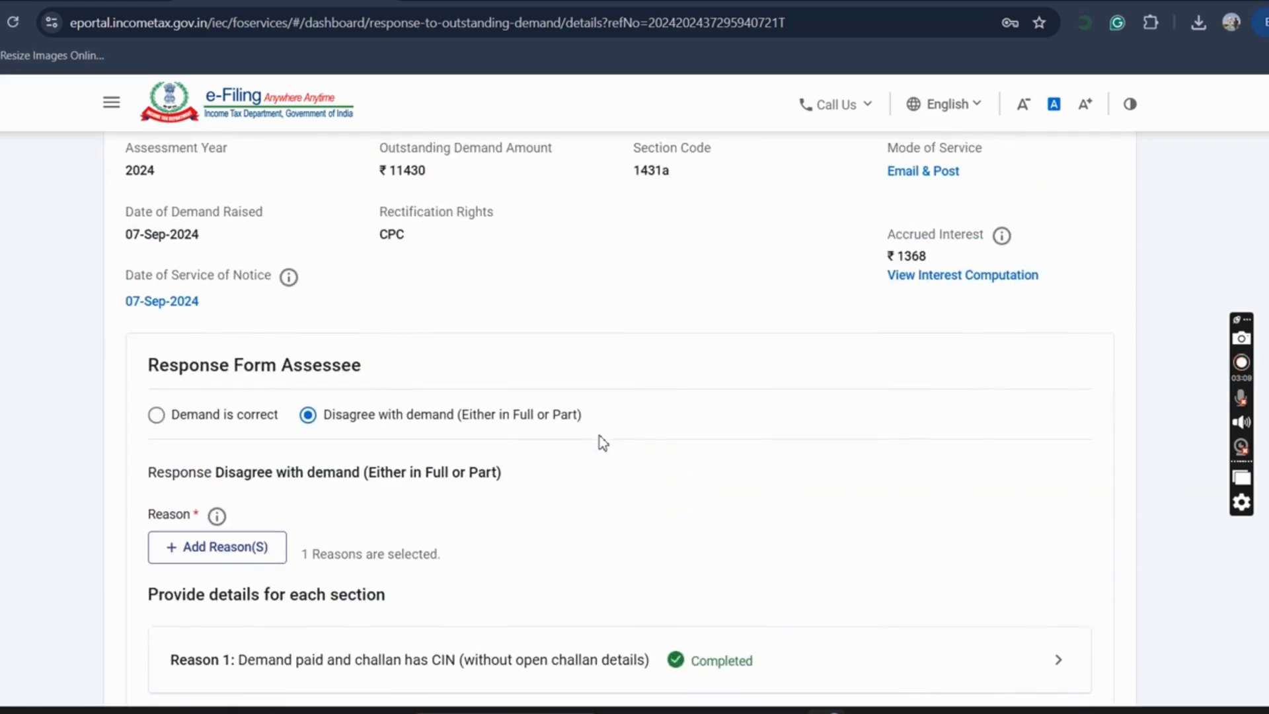
{"action": "scroll", "coordinate": [575, 456], "scroll_direction": "down", "scroll_amount": 3}
{"action": "left_click", "coordinate": [532, 475]}
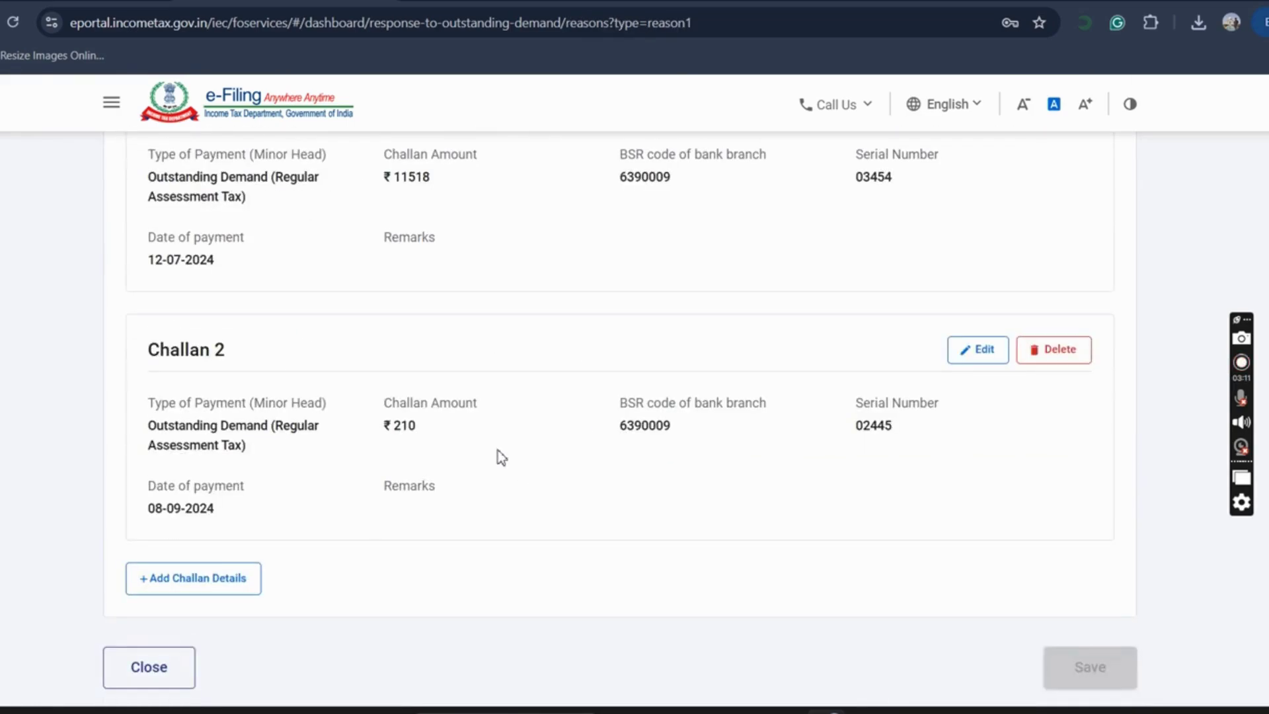
{"action": "left_click", "coordinate": [274, 286]}
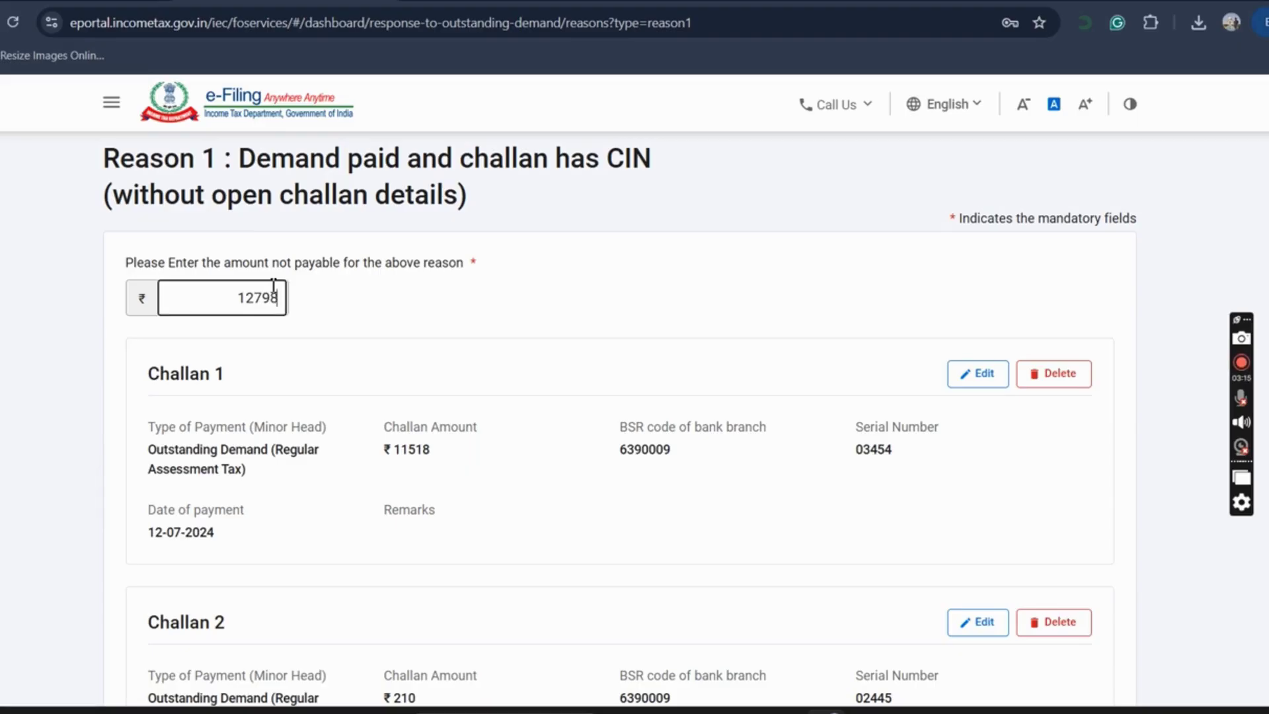
{"action": "left_click", "coordinate": [397, 293]}
{"action": "scroll", "coordinate": [396, 301], "scroll_direction": "down", "scroll_amount": 5}
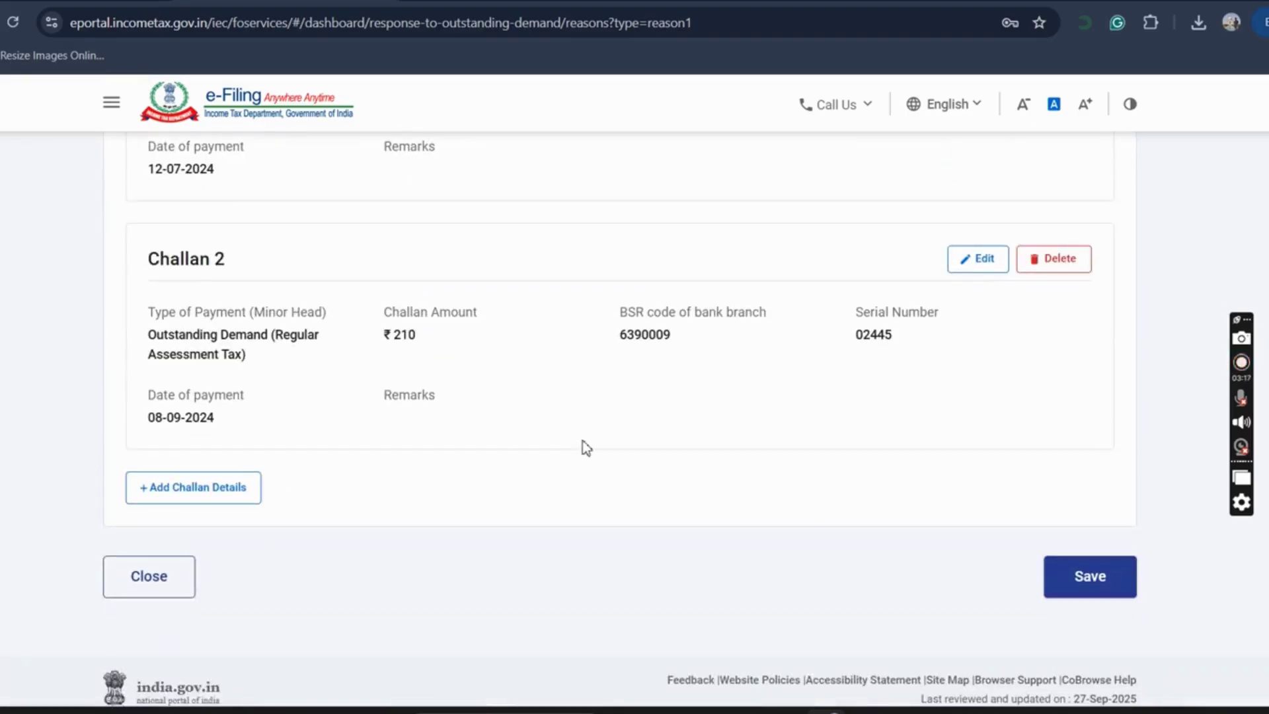
{"action": "left_click", "coordinate": [1077, 578]}
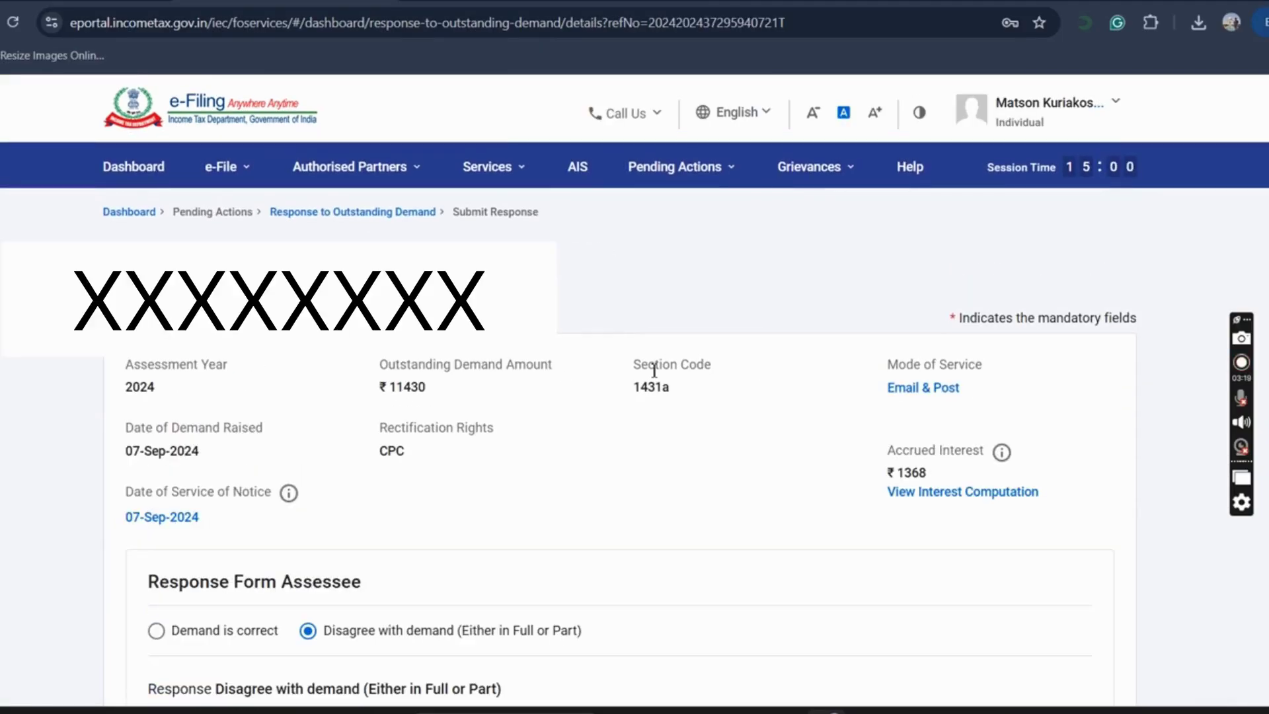
Check the payment summary, submit and confirm the response to the outstanding demand, and close the acknowledgement
{"action": "scroll", "coordinate": [655, 371], "scroll_direction": "down", "scroll_amount": 10}
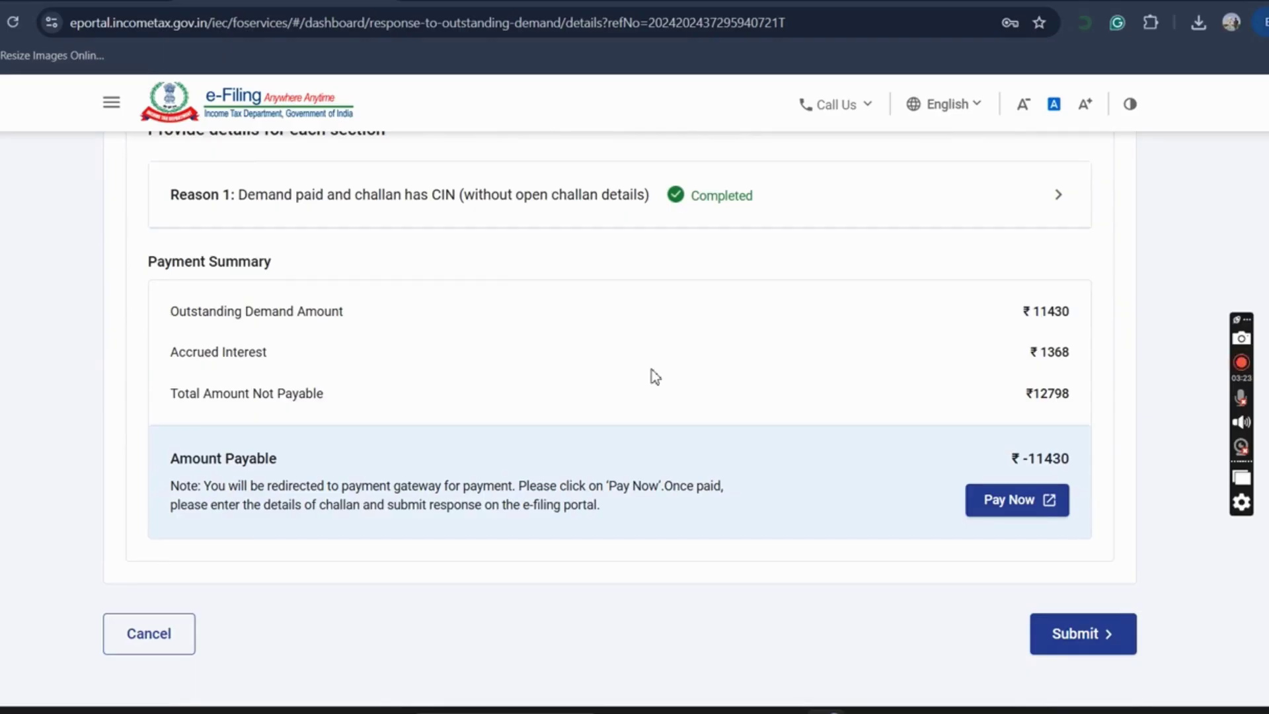
{"action": "scroll", "coordinate": [652, 370], "scroll_direction": "down", "scroll_amount": 1}
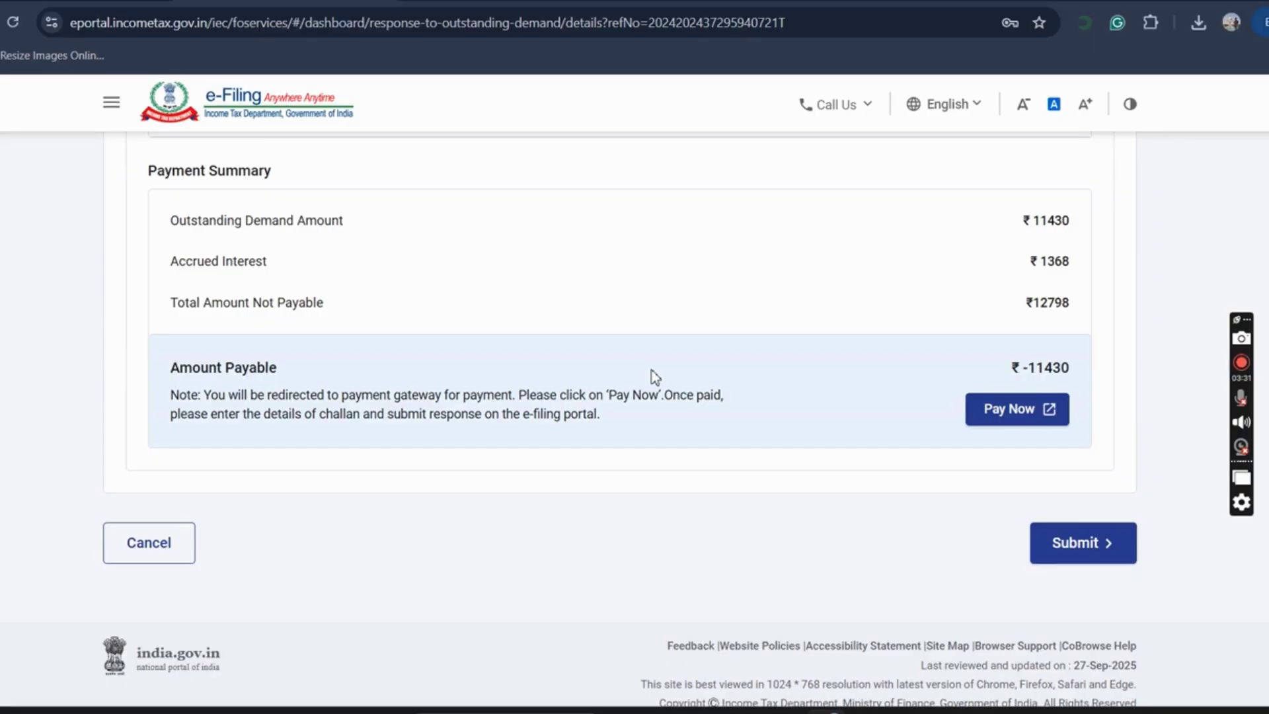
{"action": "scroll", "coordinate": [651, 370], "scroll_direction": "down", "scroll_amount": 1}
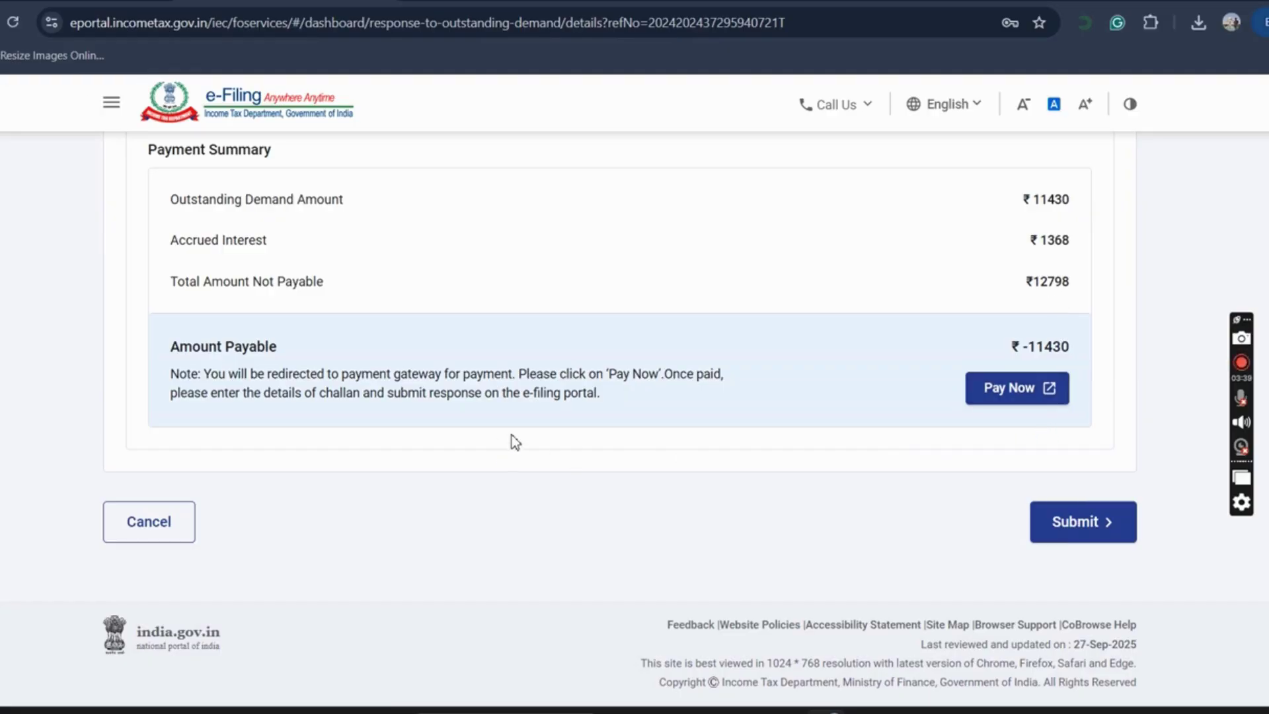
{"action": "left_click", "coordinate": [1064, 529]}
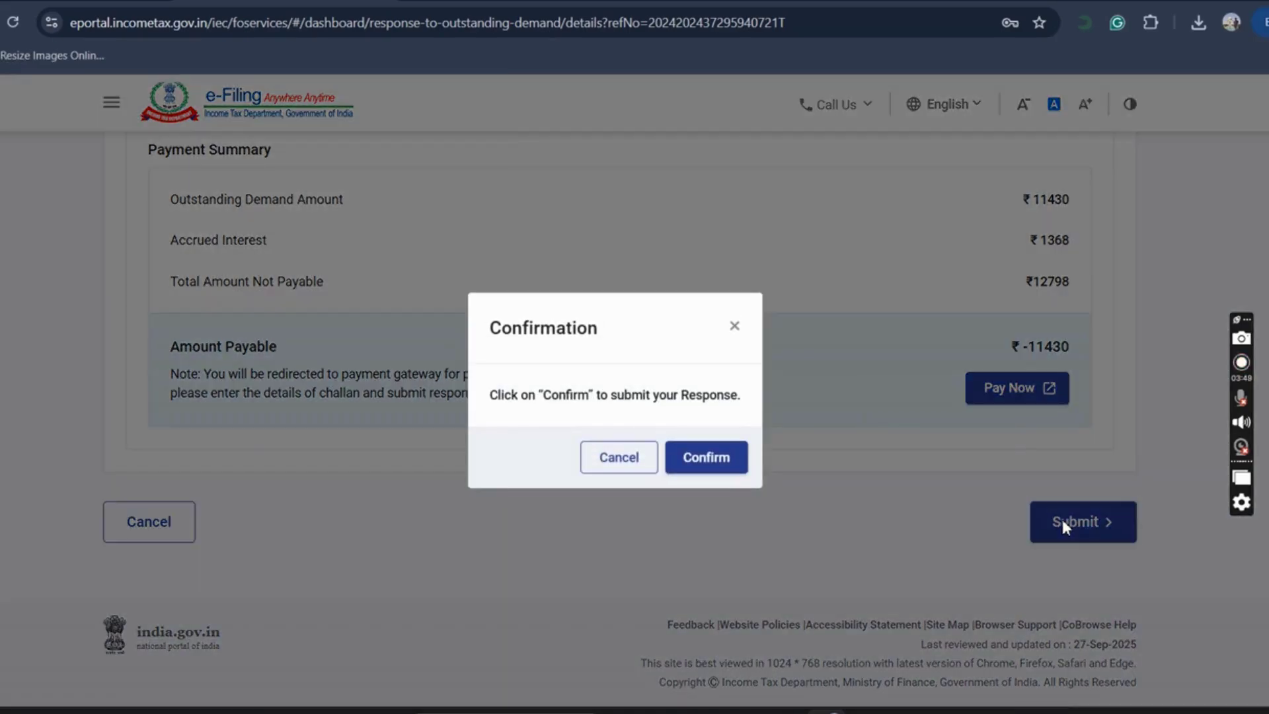
{"action": "left_click", "coordinate": [704, 459]}
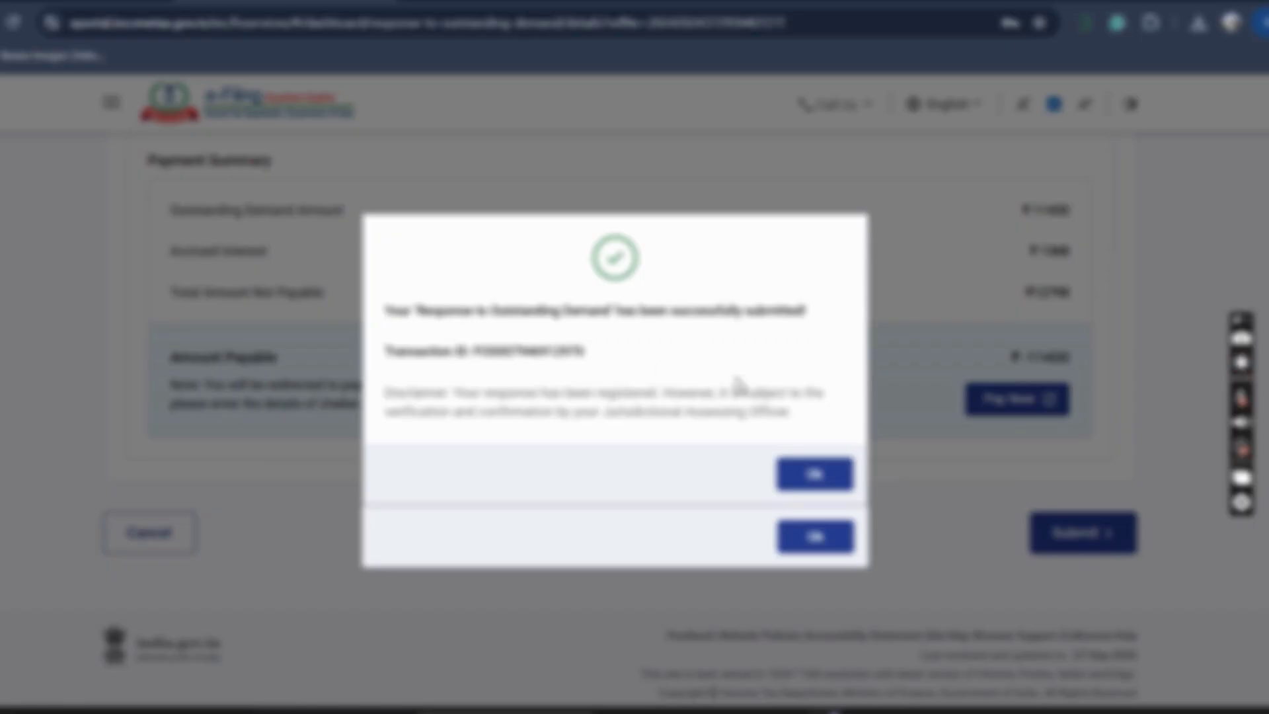
{"action": "left_click", "coordinate": [813, 489]}
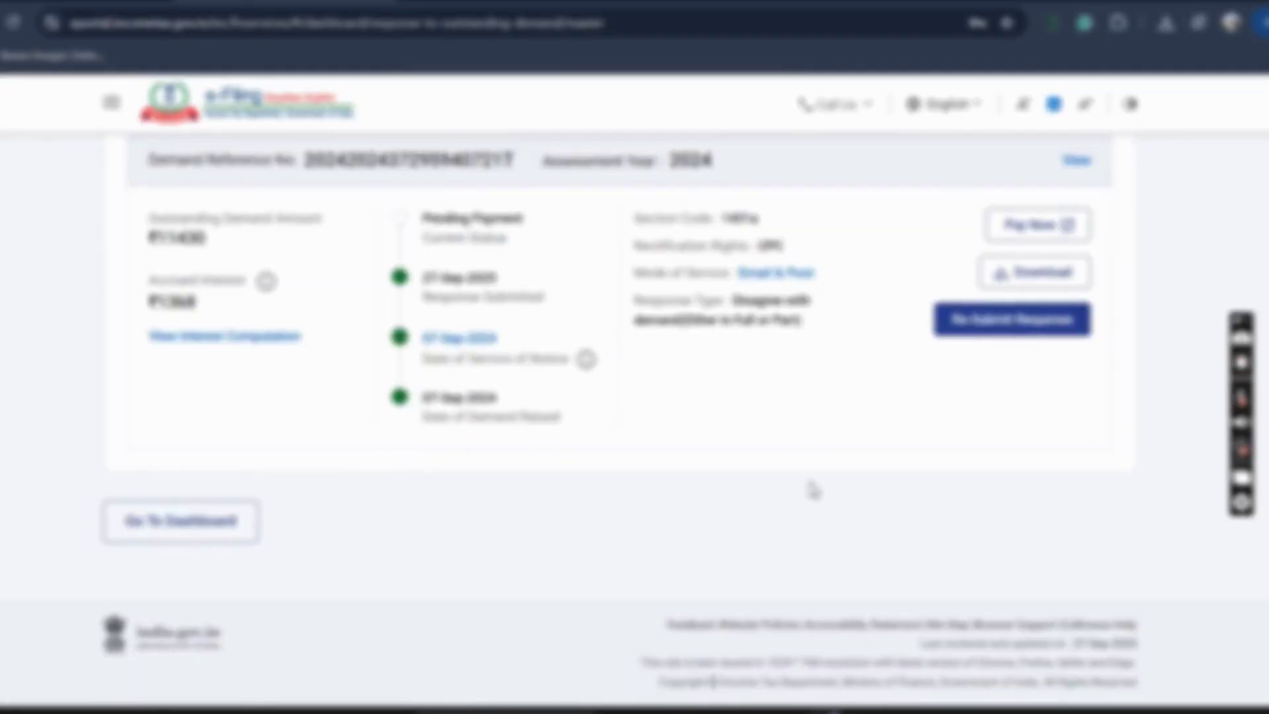
Review the status of the 2024 demand's response and return to the dashboard
{"action": "scroll", "coordinate": [535, 390], "scroll_direction": "down", "scroll_amount": 3}
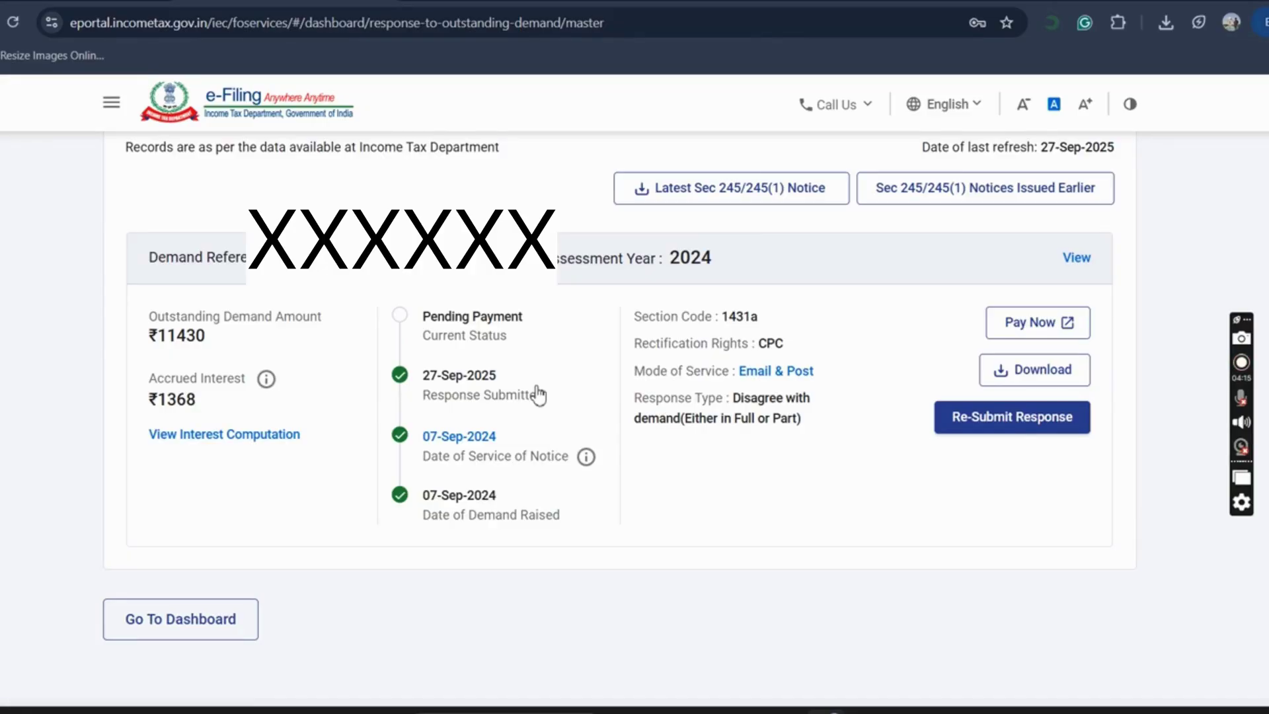
{"action": "scroll", "coordinate": [539, 395], "scroll_direction": "down", "scroll_amount": 2}
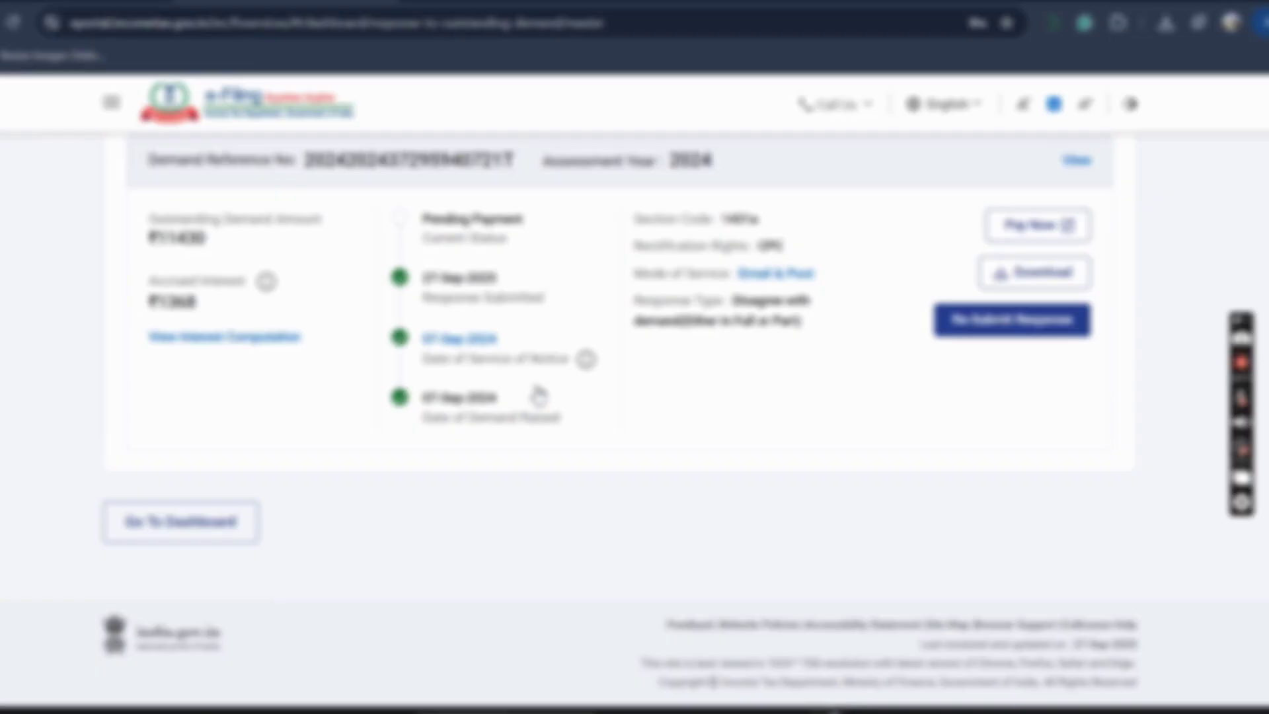
{"action": "scroll", "coordinate": [539, 395], "scroll_direction": "up", "scroll_amount": 4}
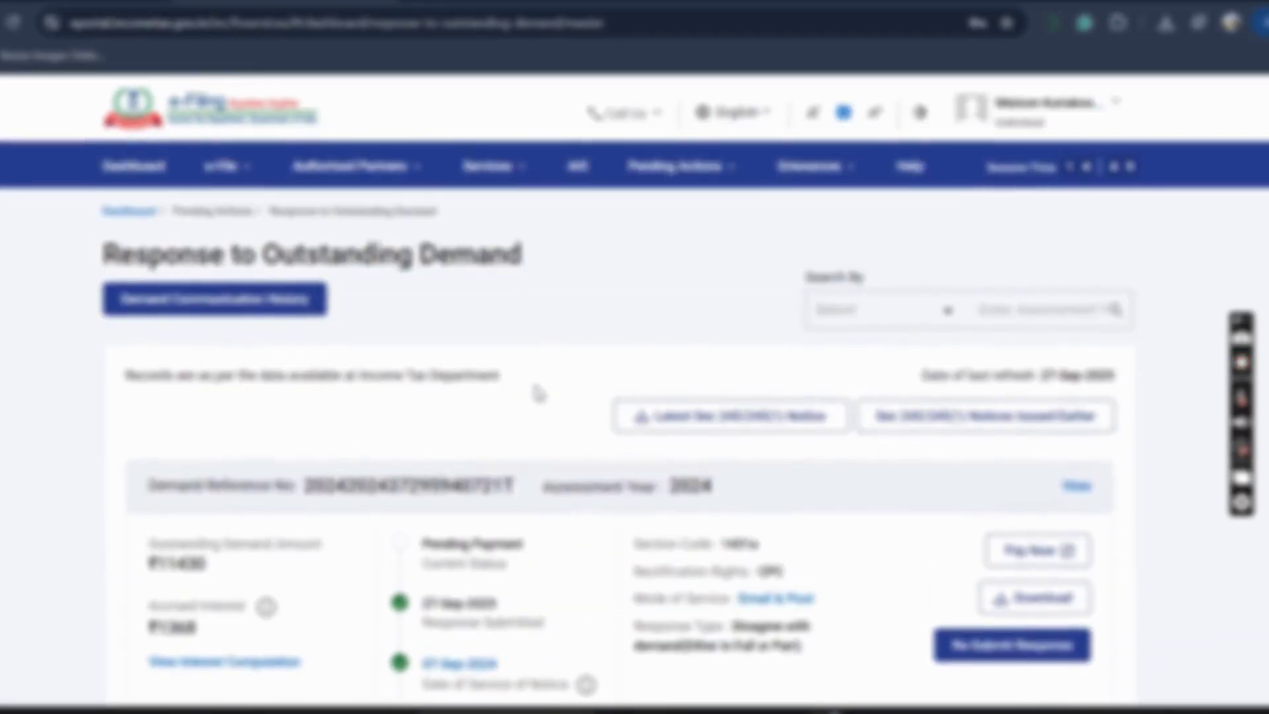
{"action": "scroll", "coordinate": [538, 393], "scroll_direction": "down", "scroll_amount": 1}
{"action": "scroll", "coordinate": [539, 394], "scroll_direction": "down", "scroll_amount": 2}
{"action": "left_click", "coordinate": [218, 618]}
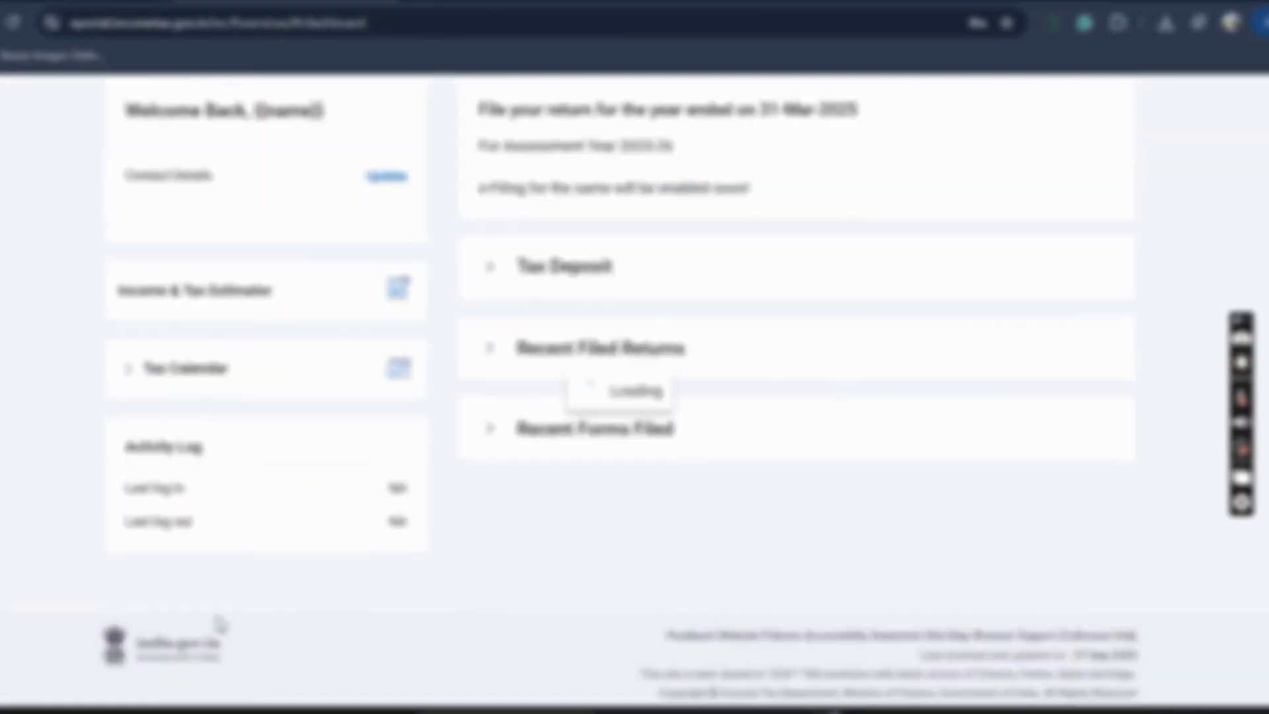
{"action": "scroll", "coordinate": [218, 618], "scroll_direction": "down", "scroll_amount": 2}
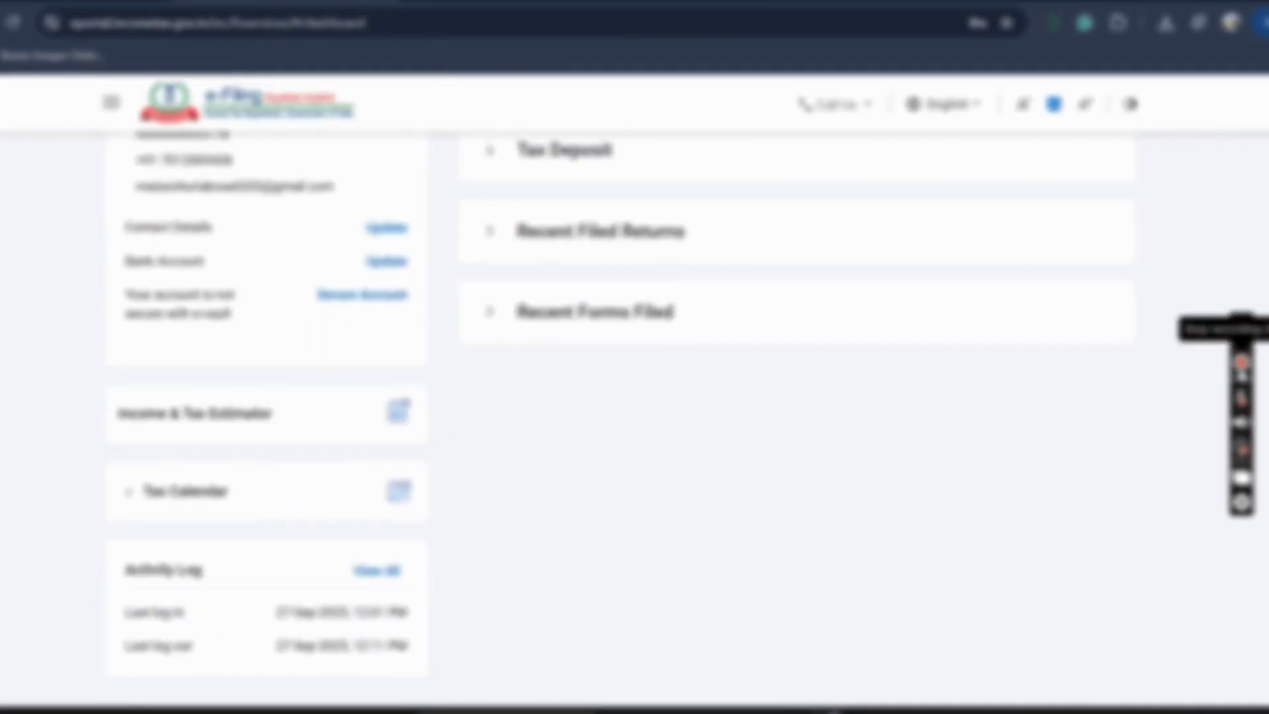